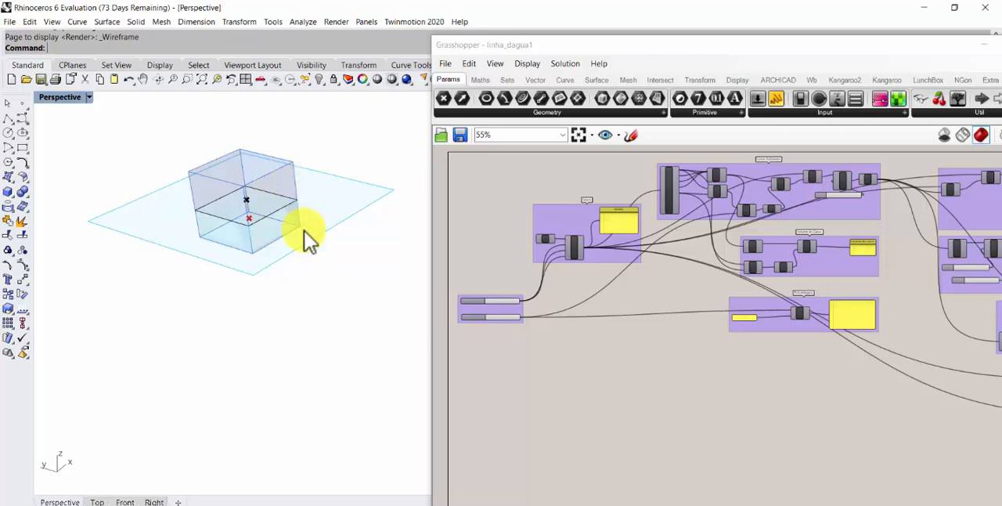
Vary the % linha dágua slider to move the waterline on the hull, ending at 0.50
scroll(447, 290, up, 3)
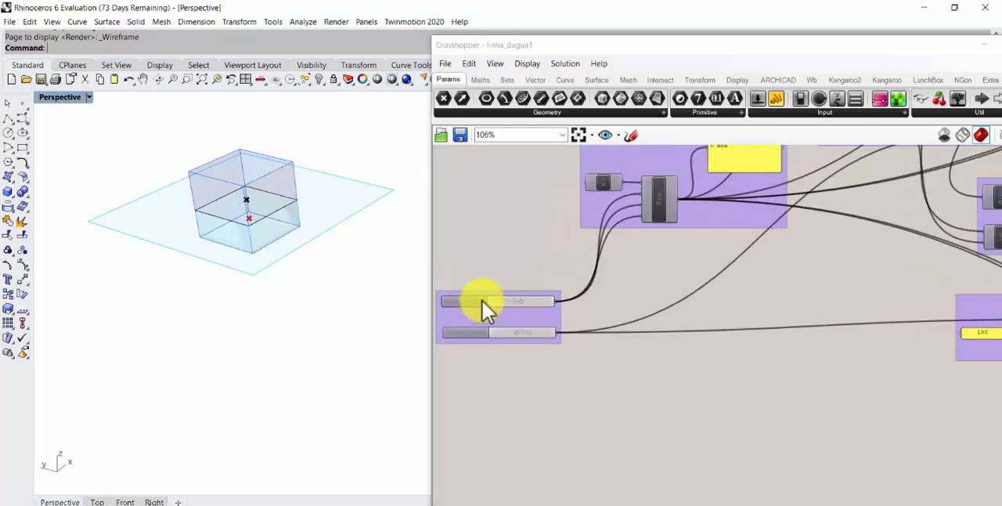
click(543, 320)
drag(549, 322, 526, 328)
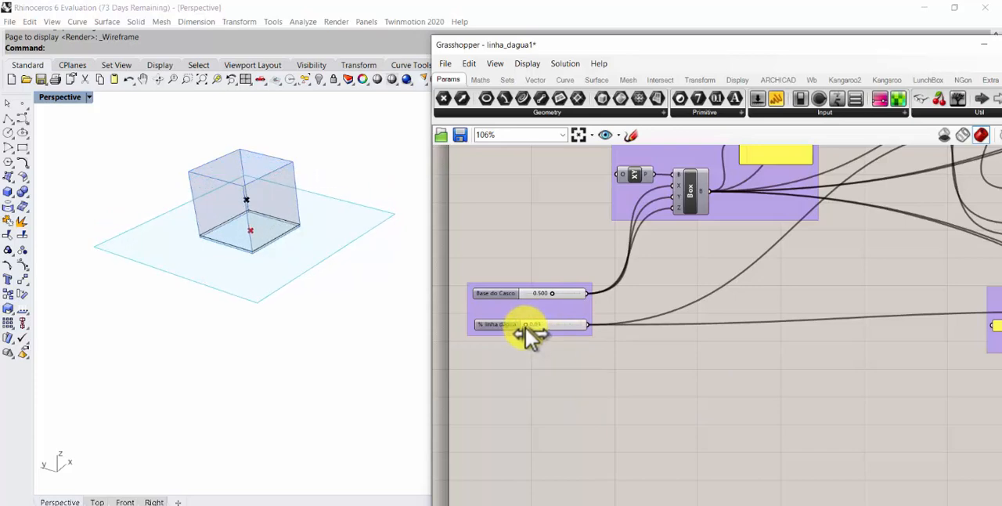
drag(526, 328, 556, 328)
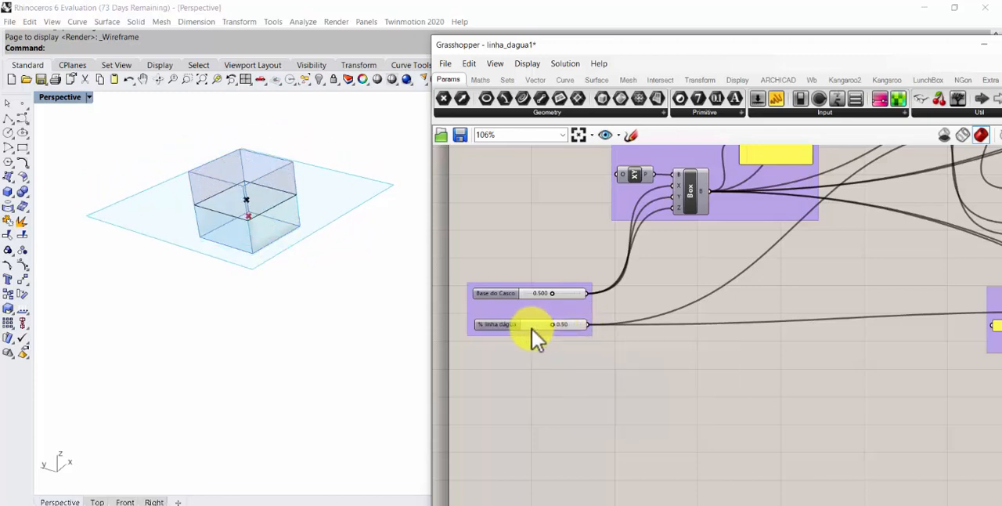
right_click(532, 323)
click(528, 341)
scroll(557, 329, up, 3)
right_drag(522, 340, 570, 347)
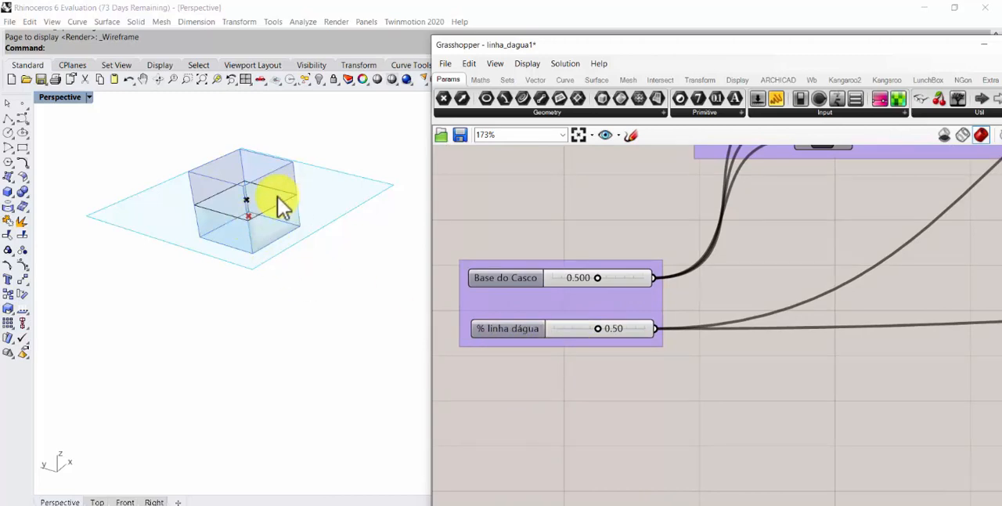
Examine the box and its waterline in the viewport, along with the component groups of the linha_dagua1 definition
right_drag(216, 206, 223, 205)
scroll(244, 220, up, 3)
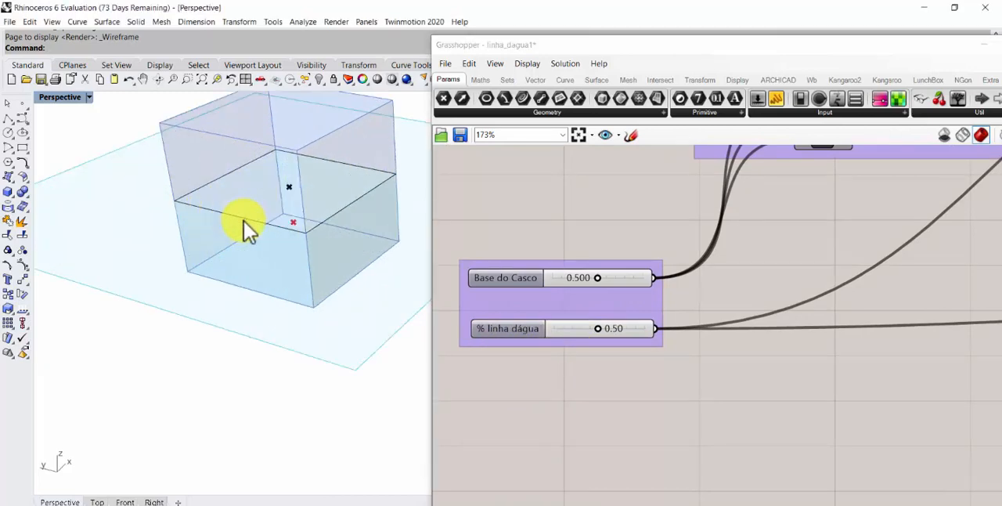
scroll(727, 241, down, 3)
right_drag(734, 229, 574, 286)
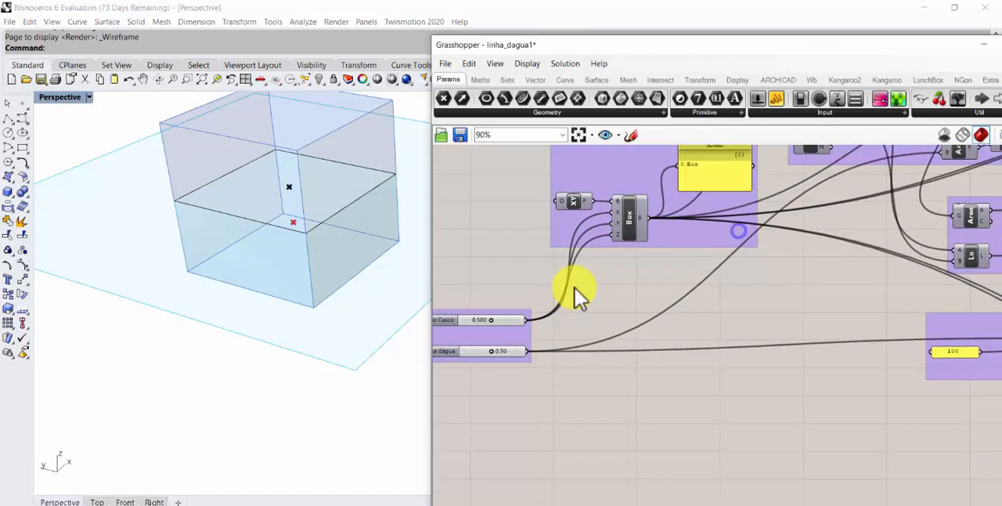
scroll(574, 287, down, 4)
right_drag(634, 283, 449, 300)
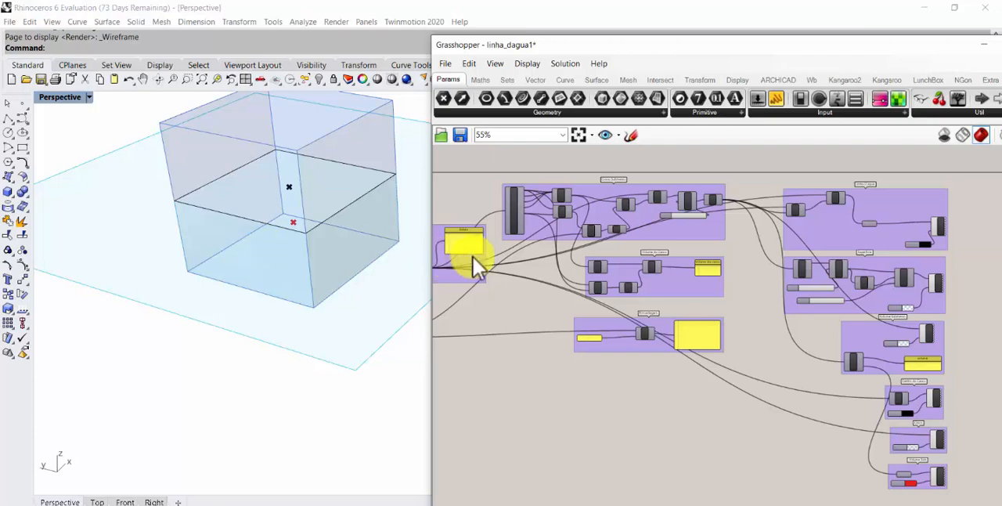
right_drag(514, 257, 678, 238)
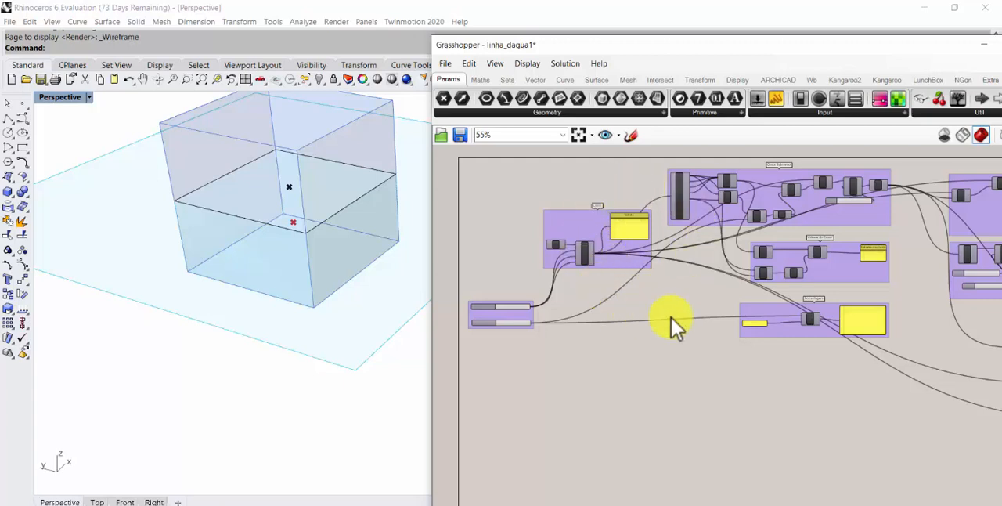
scroll(631, 229, up, 2)
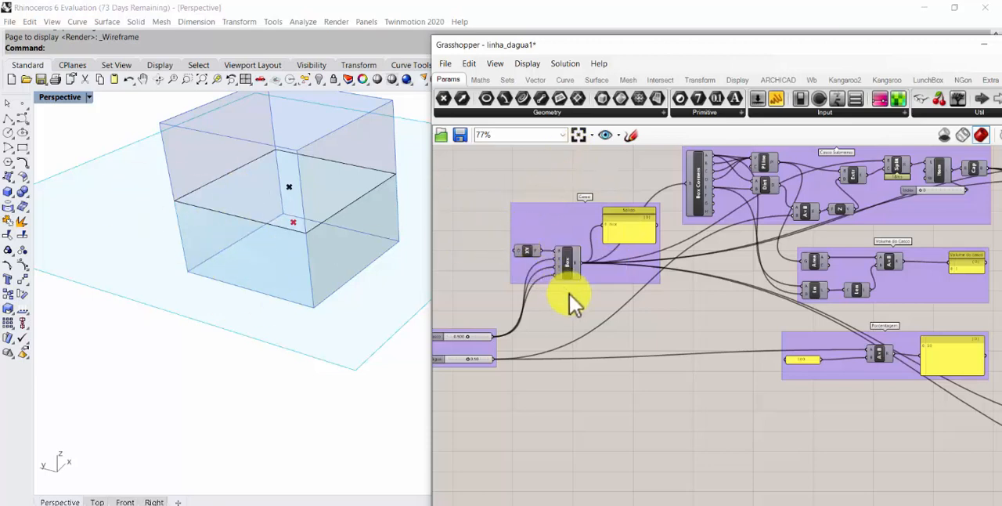
Create a new Grasshopper document
click(450, 68)
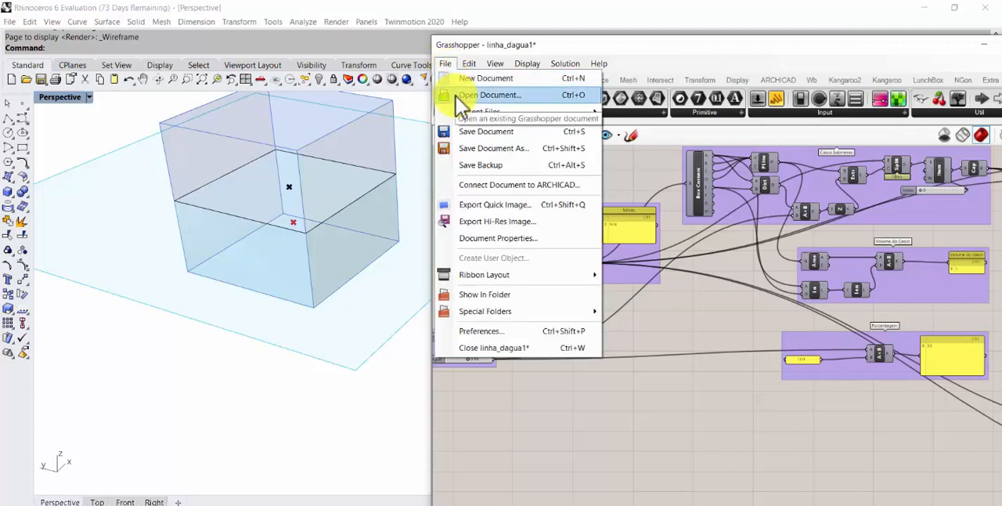
click(464, 82)
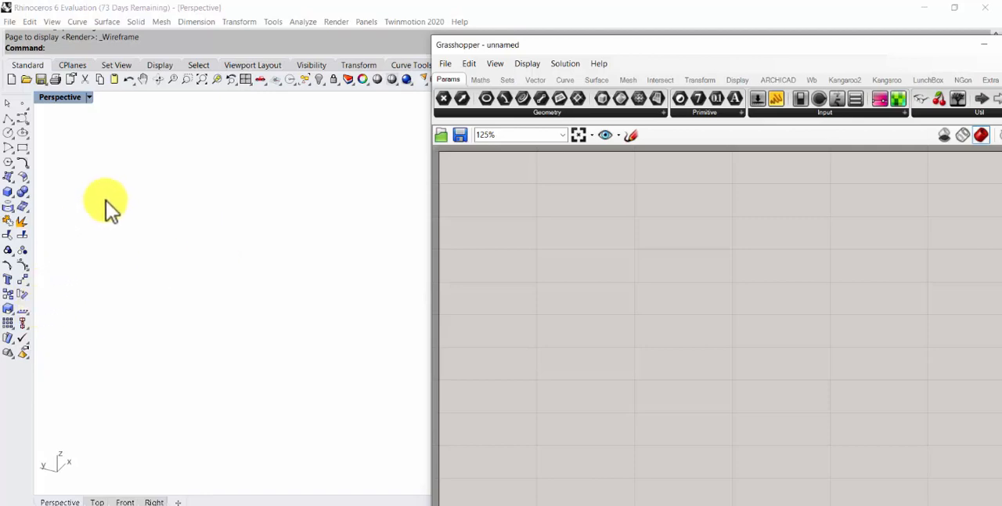
Show the Perspective viewport's grid and hide it again
click(88, 98)
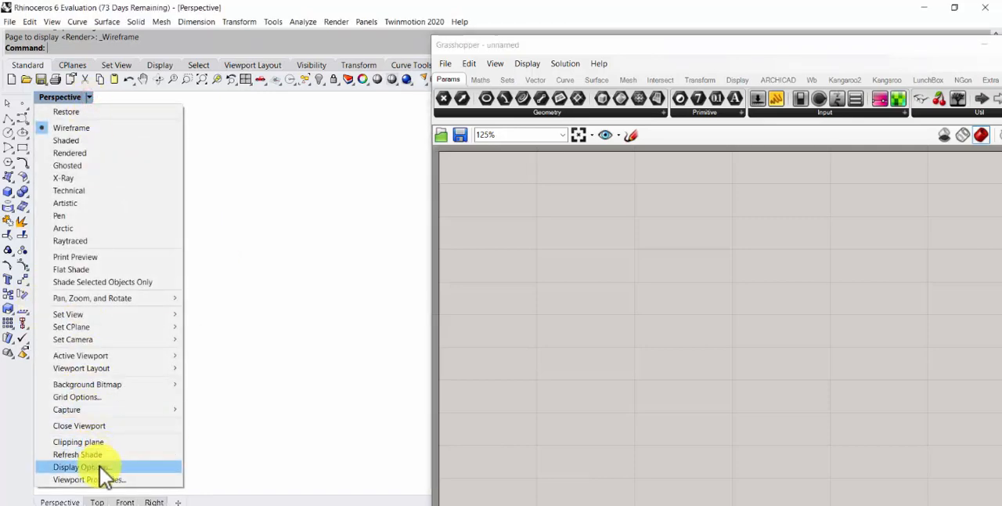
click(282, 338)
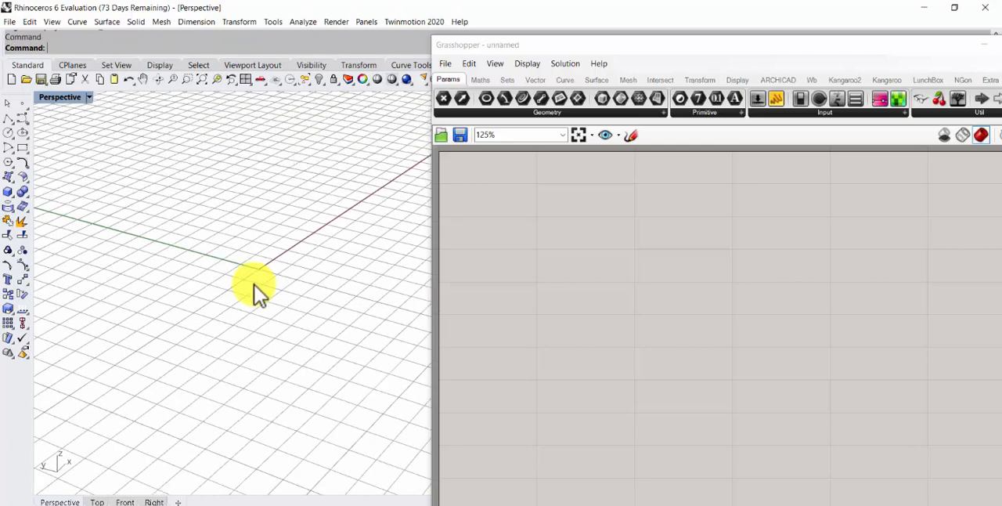
scroll(254, 283, up, 3)
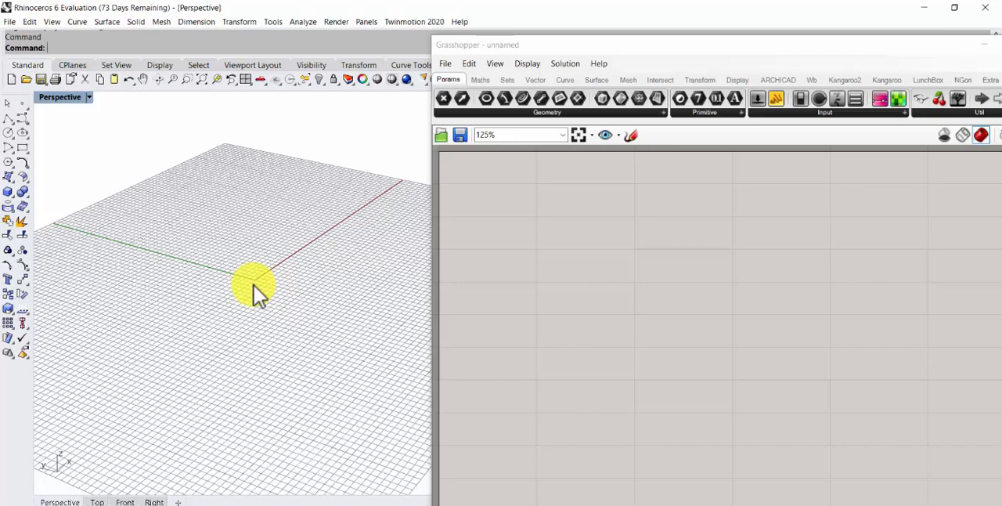
key(F7)
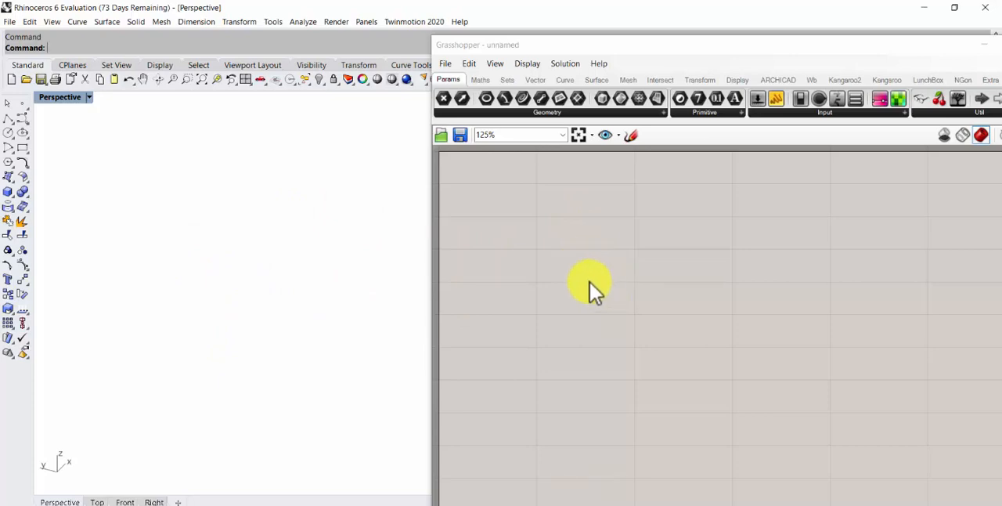
Add a Center Box component to the empty canvas and shift it slightly to leave room beside its inputs
click(612, 284)
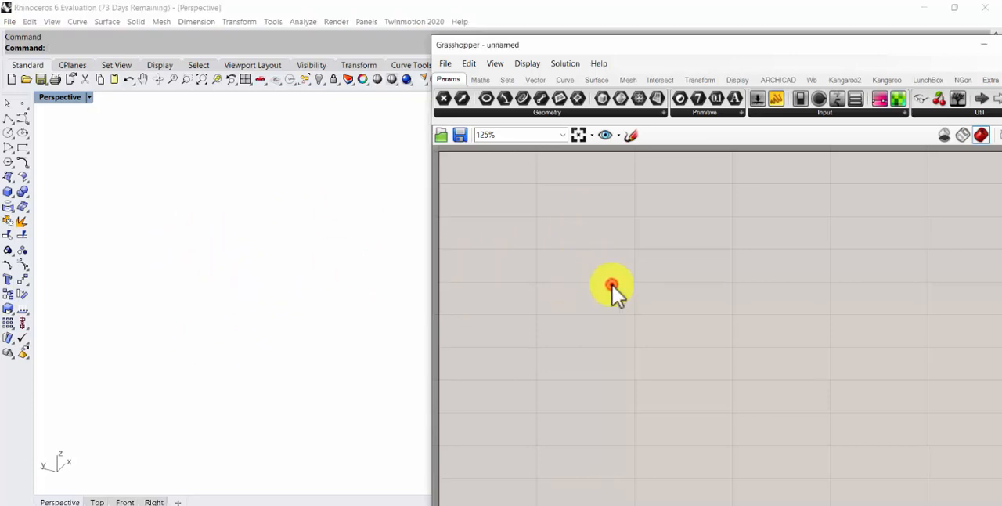
double_click(612, 286)
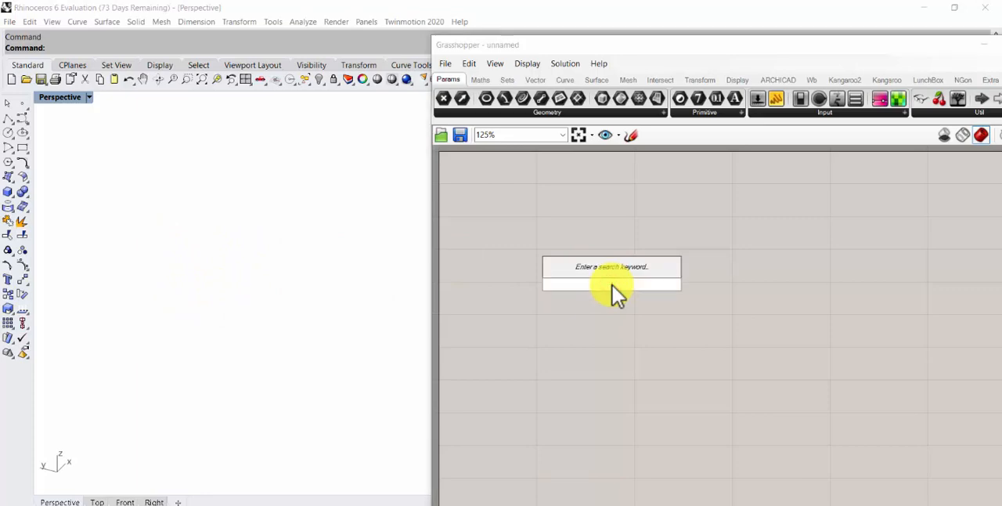
text(ce)
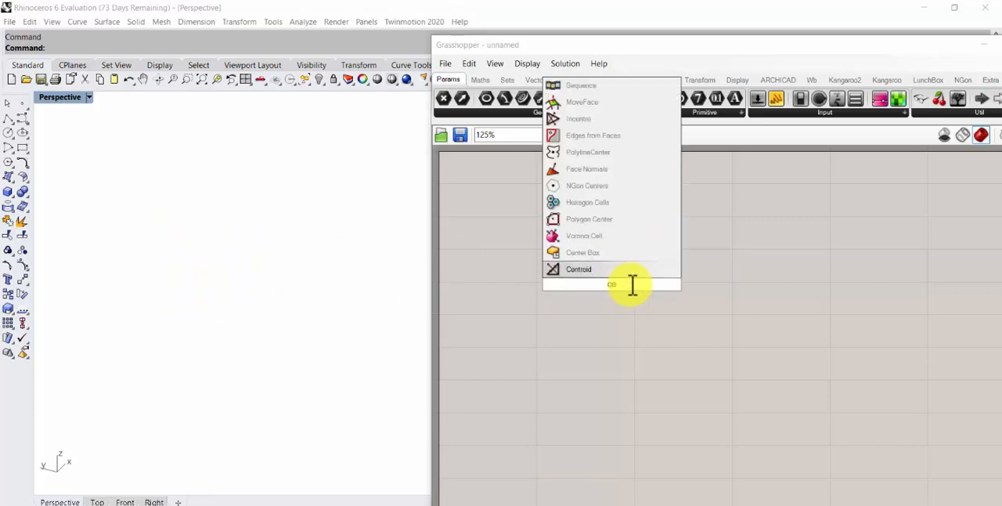
click(583, 252)
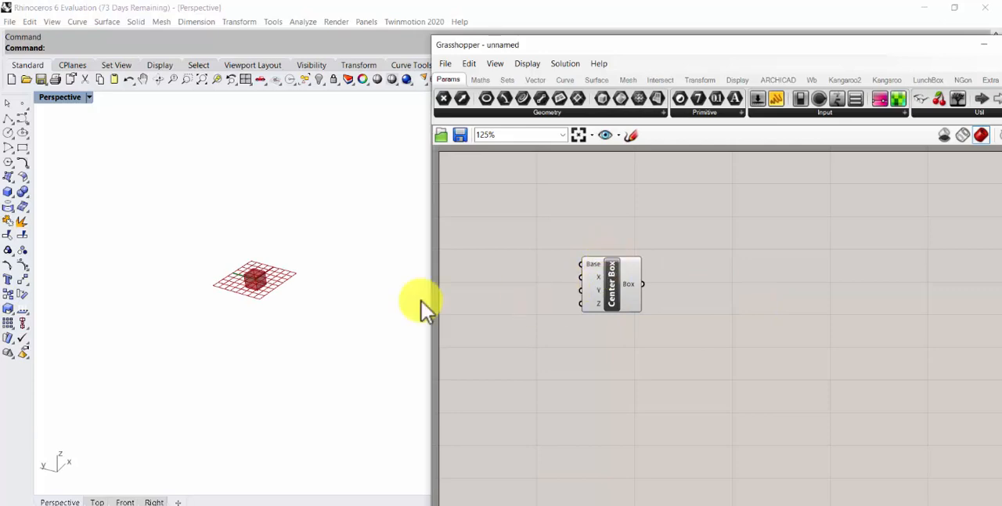
scroll(293, 274, up, 3)
scroll(192, 306, up, 3)
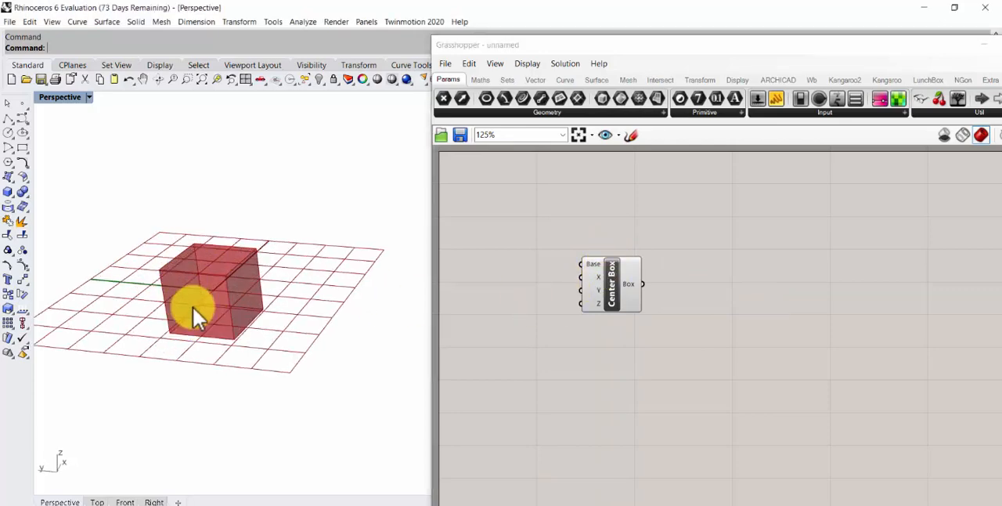
right_drag(187, 293, 152, 298)
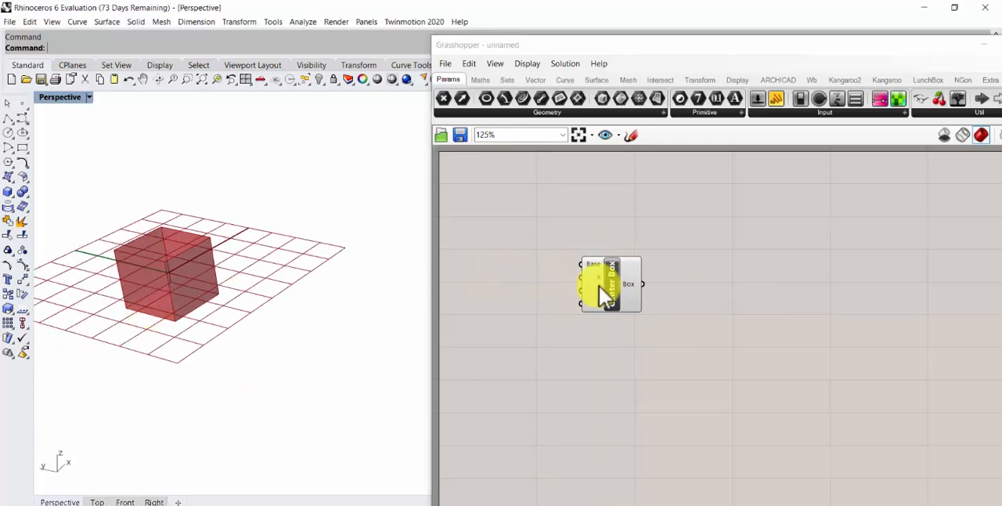
drag(601, 284, 615, 260)
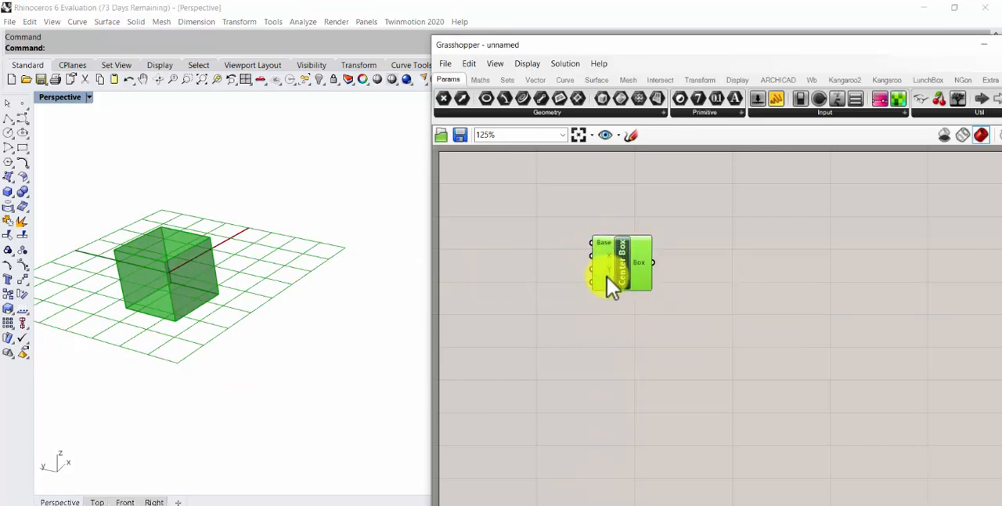
right_drag(242, 307, 222, 237)
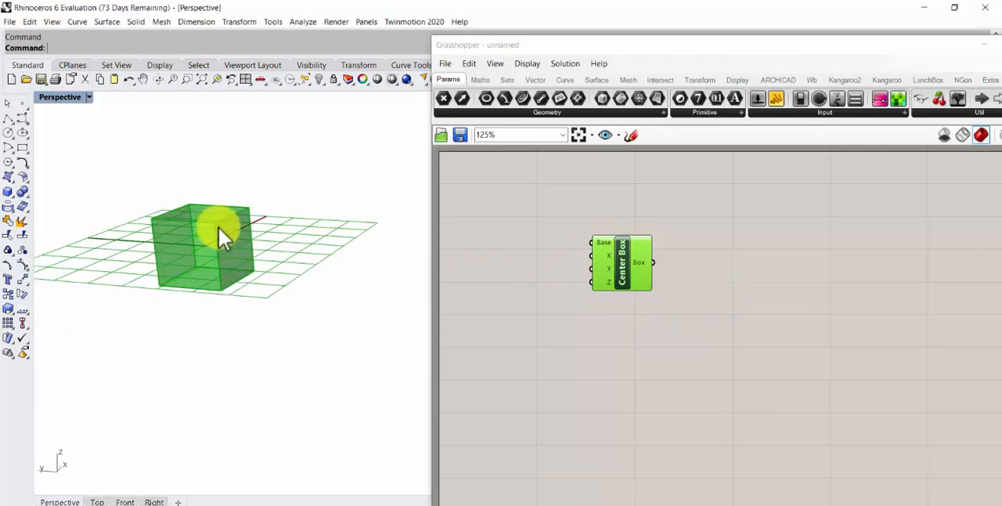
drag(628, 263, 641, 263)
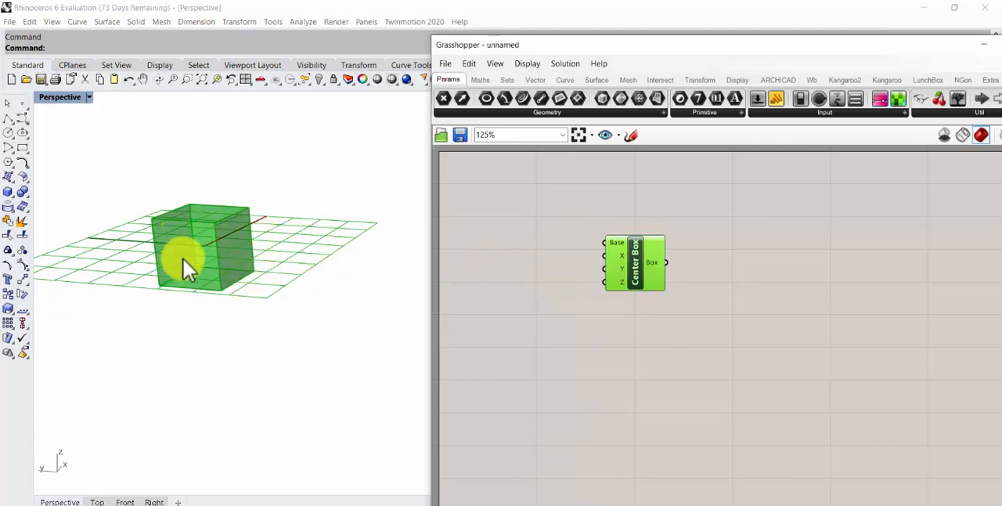
drag(635, 269, 643, 269)
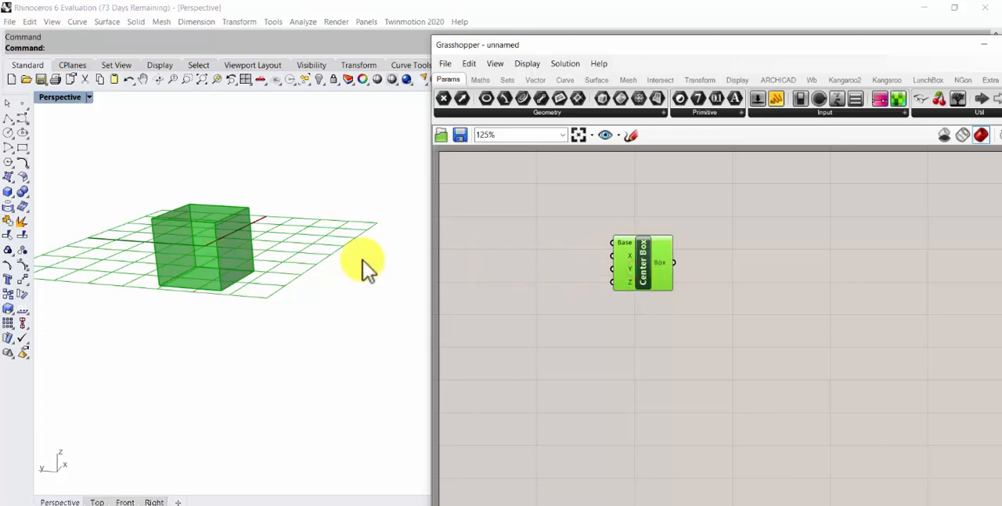
Add an XY Plane component and connect its Plane output to the Center Box's Base input
click(541, 256)
double_click(542, 256)
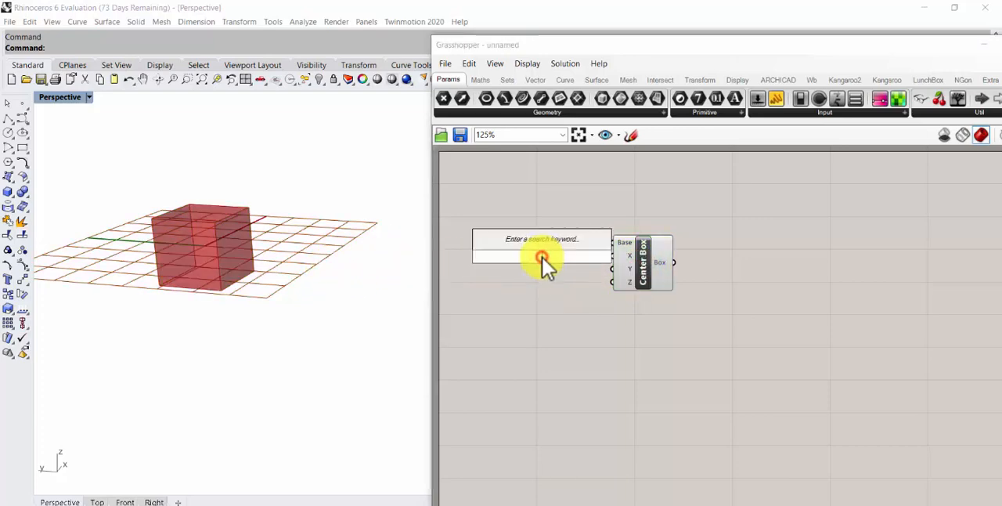
text(xy)
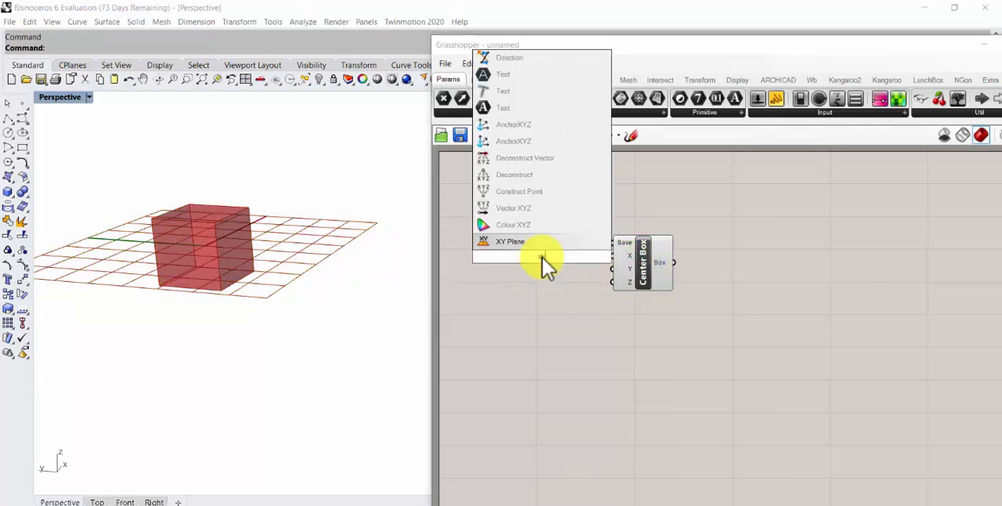
click(535, 243)
drag(579, 257, 615, 243)
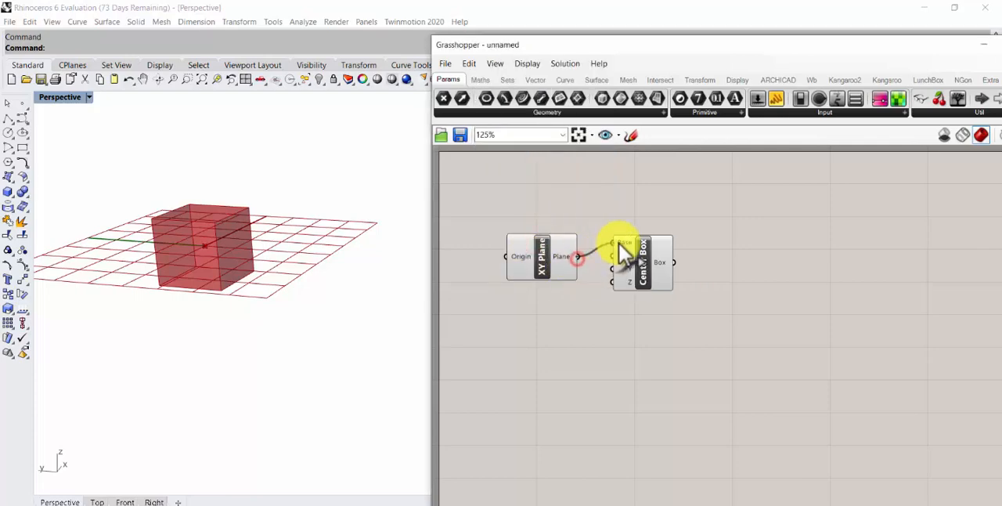
Turn off the XY Plane component's preview and align it with the Center Box
right_click(546, 253)
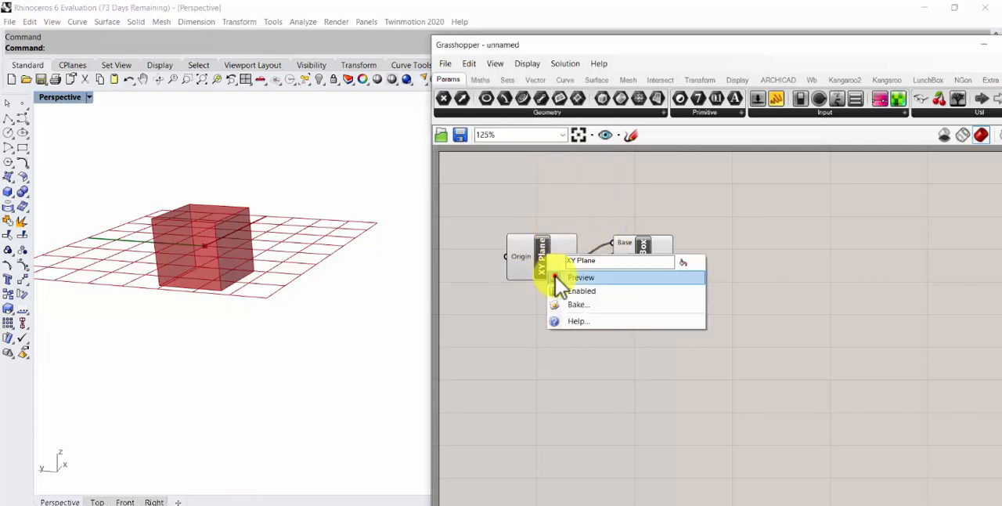
click(555, 275)
drag(539, 249, 538, 242)
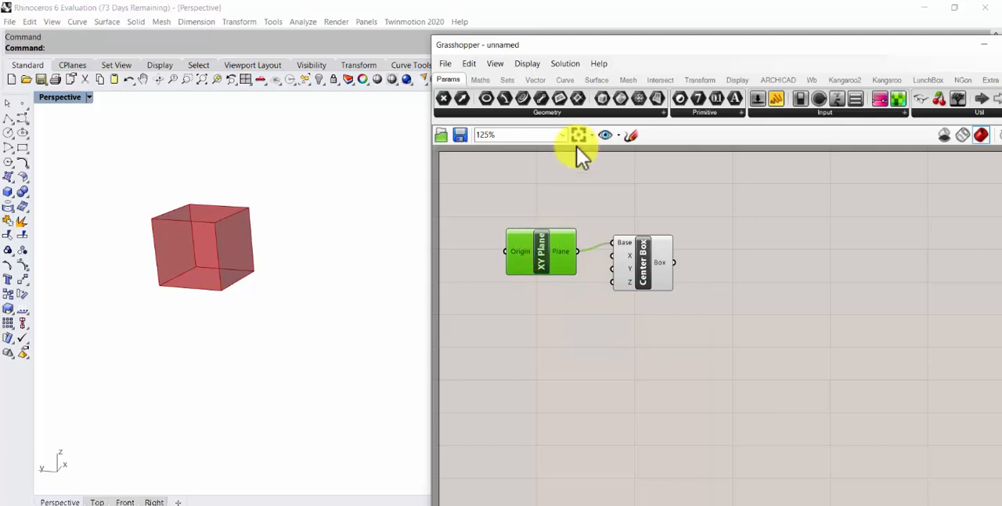
scroll(544, 252, up, 2)
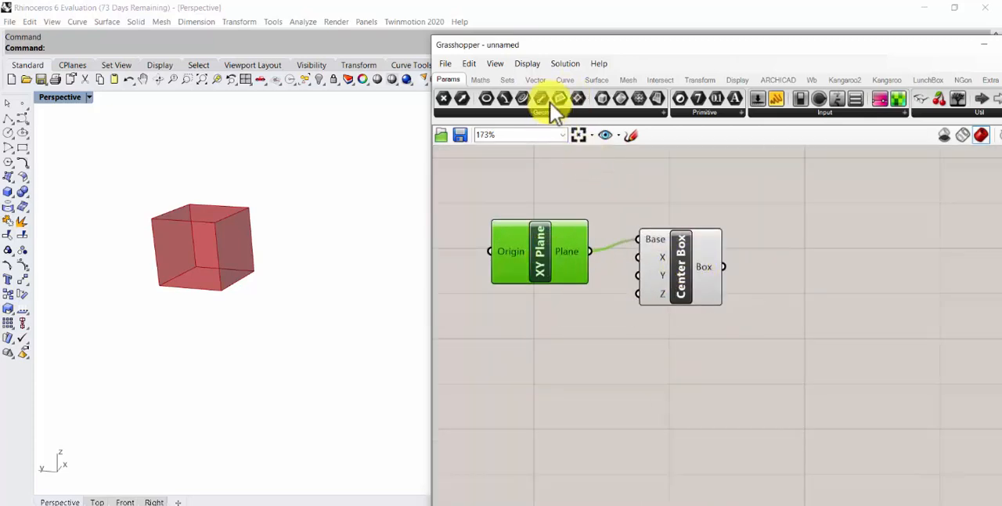
click(528, 64)
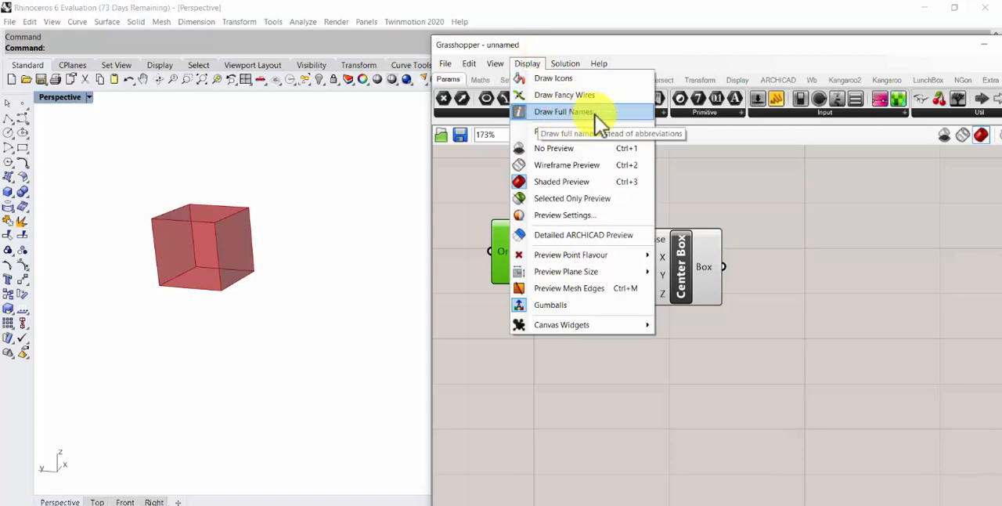
click(676, 193)
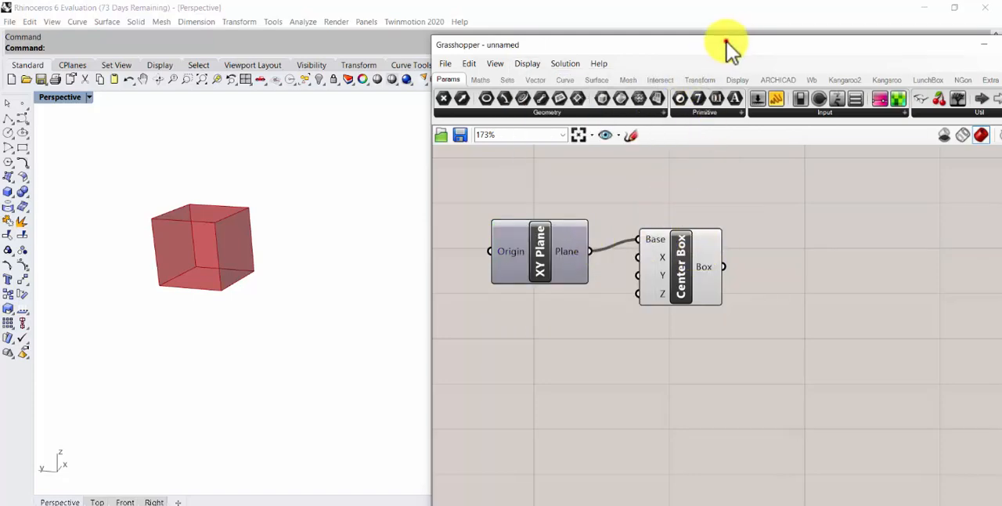
Place a Bifocals component on the canvas to label components, and spread the XY Plane and Center Box components apart below it
drag(726, 40, 627, 46)
drag(824, 106, 433, 192)
drag(426, 260, 427, 286)
drag(576, 277, 586, 321)
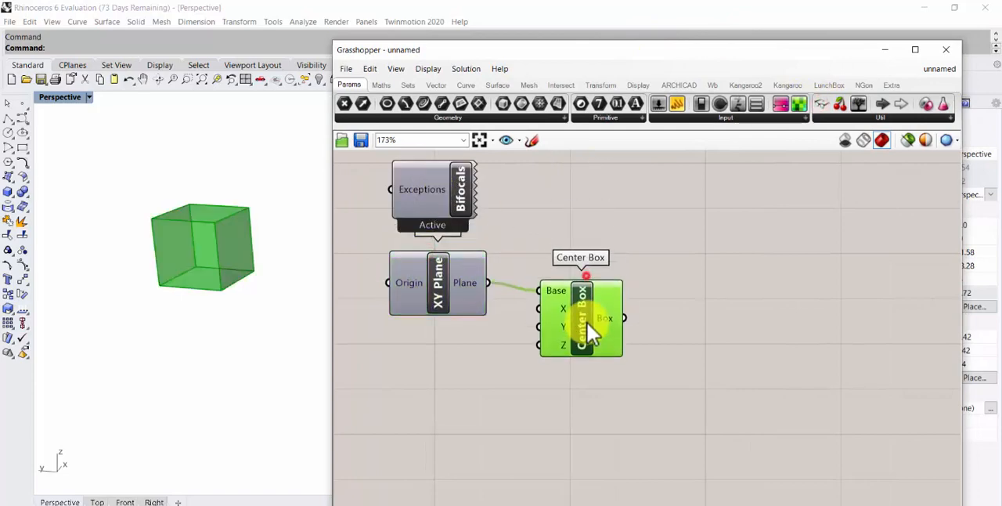
drag(429, 275, 433, 343)
drag(579, 323, 611, 355)
right_drag(473, 271, 477, 244)
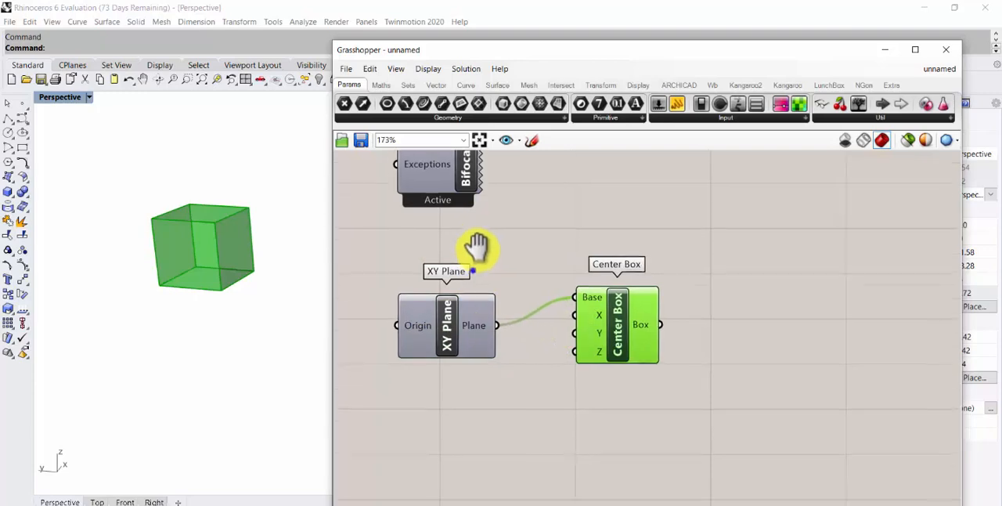
Show components with icons instead of text names, and line up the XY Plane and Center Box beneath Bifocals with a straight wire between them
click(435, 71)
click(449, 83)
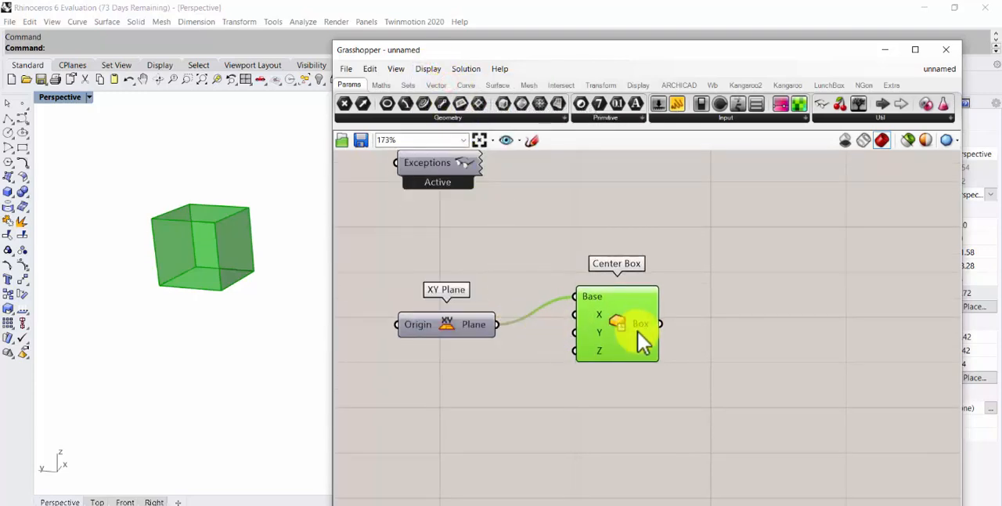
click(440, 326)
right_drag(454, 217, 465, 284)
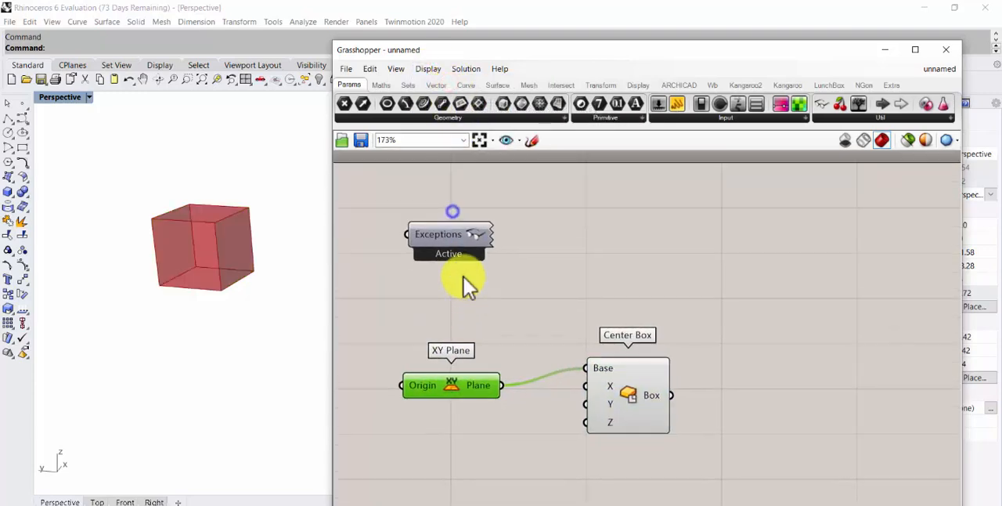
click(451, 231)
drag(451, 231, 444, 218)
drag(451, 381, 427, 319)
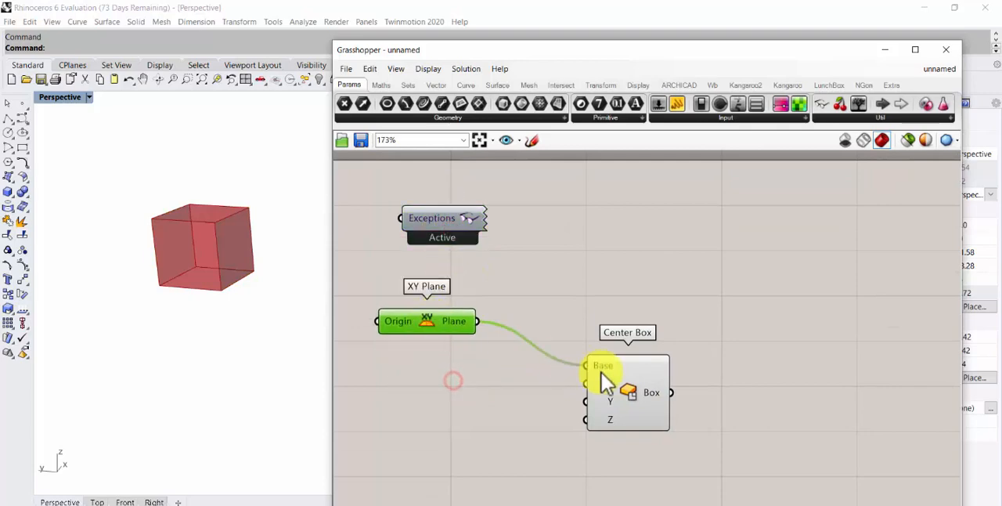
drag(613, 376, 569, 337)
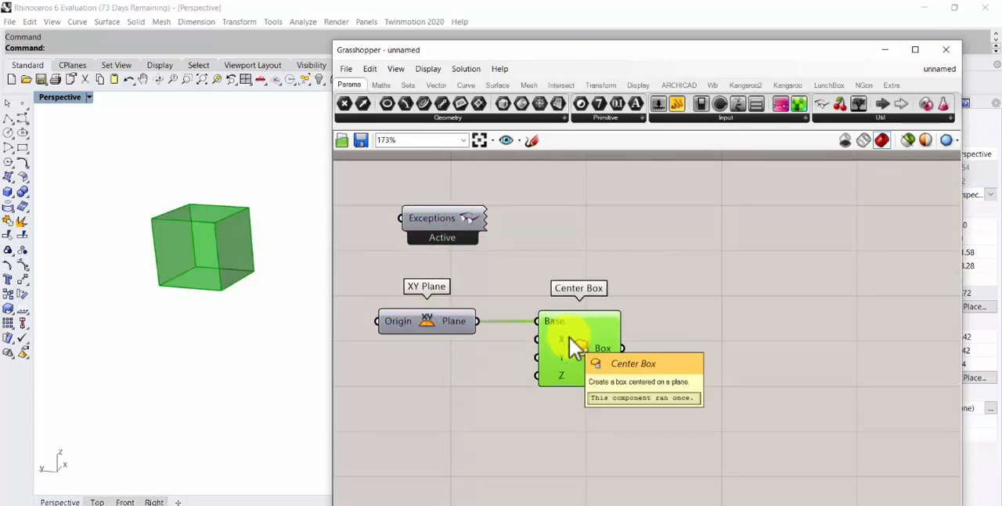
Add a Panel above the Center Box and connect the Center Box's Box output to it
right_drag(631, 289, 587, 261)
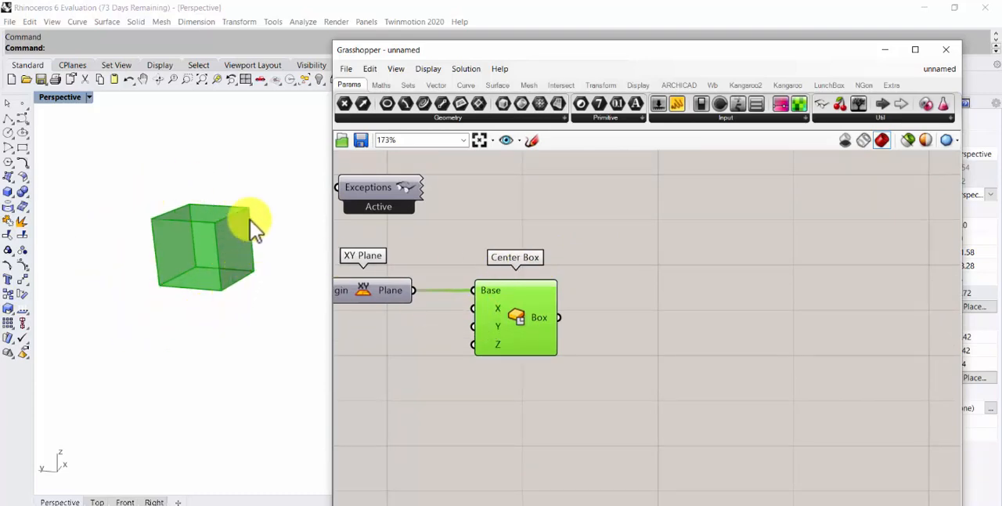
drag(675, 108, 675, 215)
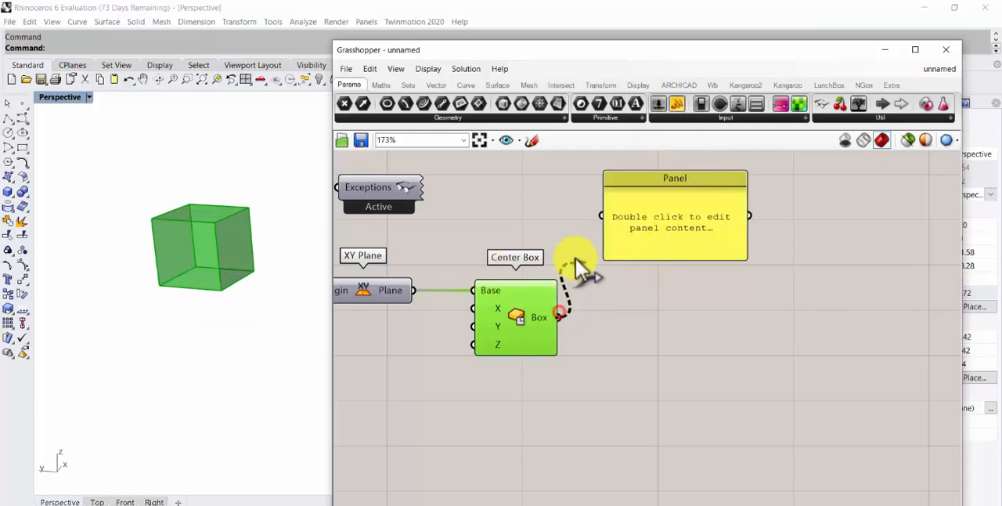
drag(575, 260, 586, 214)
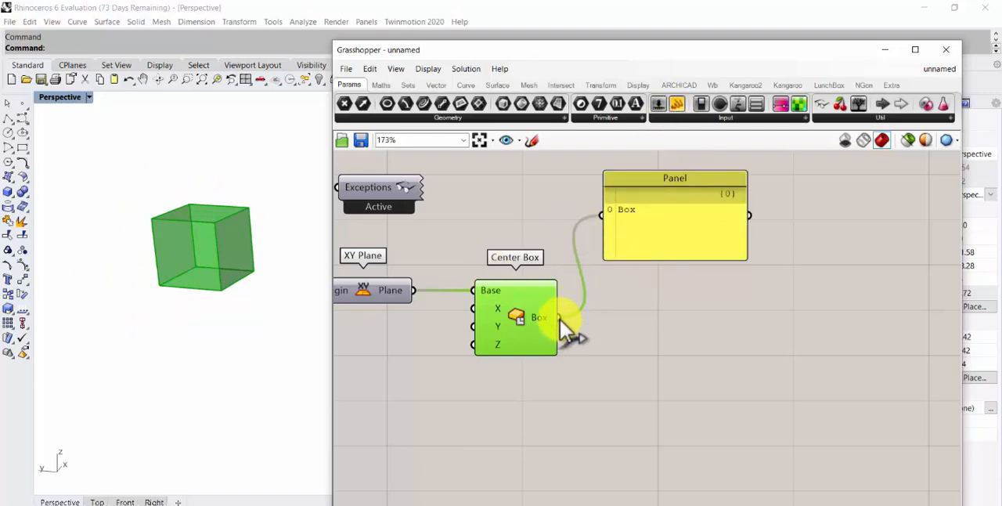
drag(560, 319, 598, 218)
drag(678, 182, 719, 176)
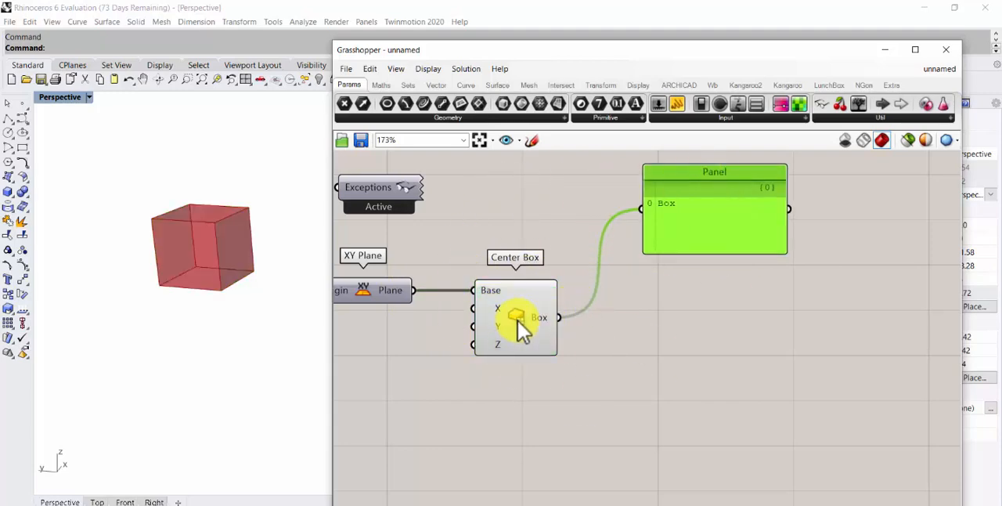
drag(518, 321, 516, 321)
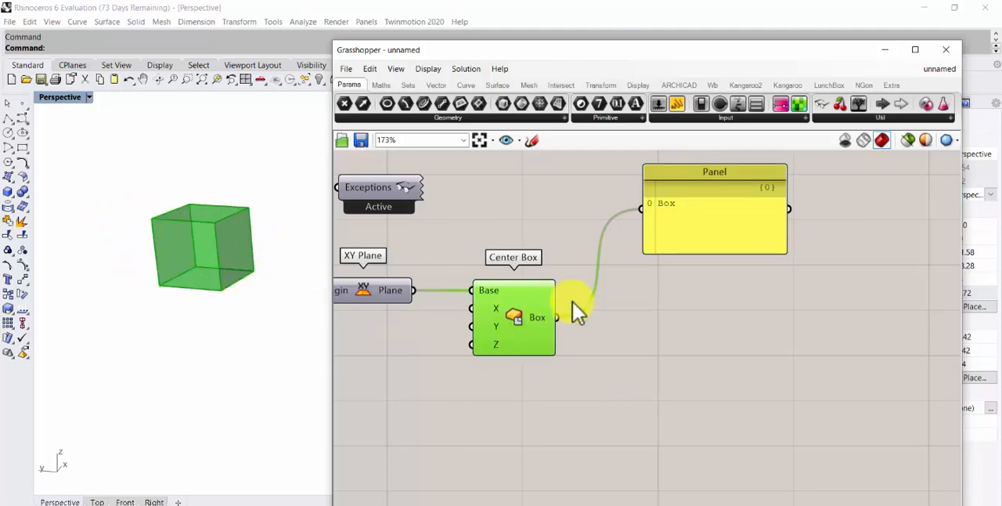
Add a Box Corners component below the Panel and connect the Center Box's Box output to its Box input
click(681, 350)
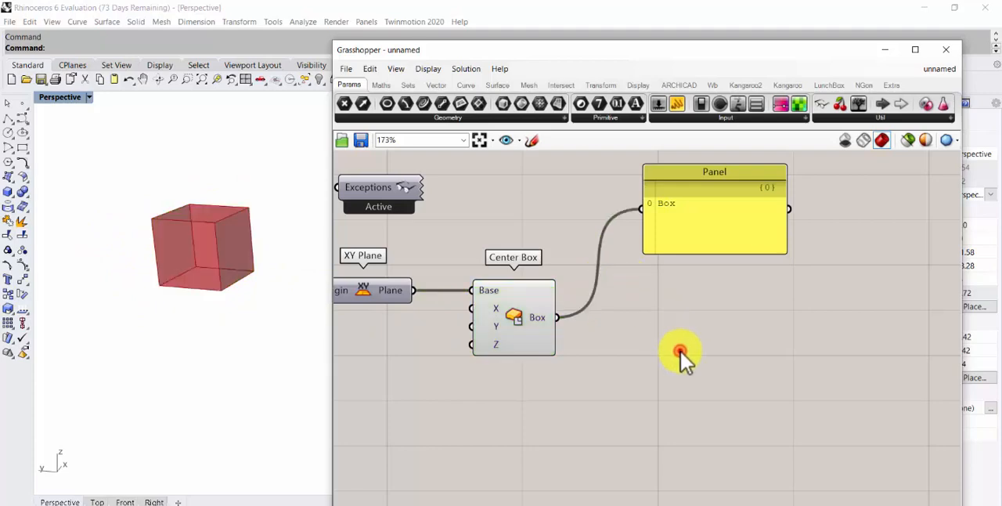
double_click(681, 350)
text(bo)
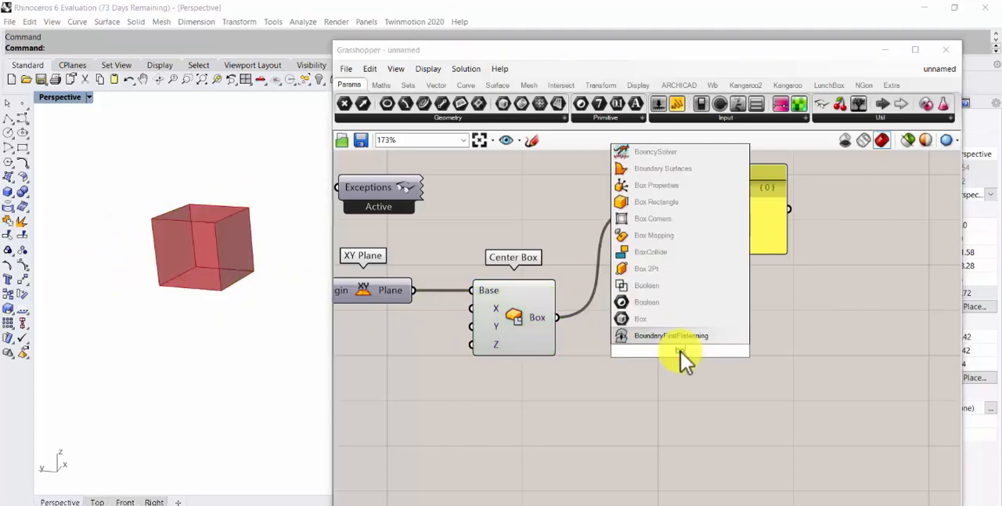
text(x col)
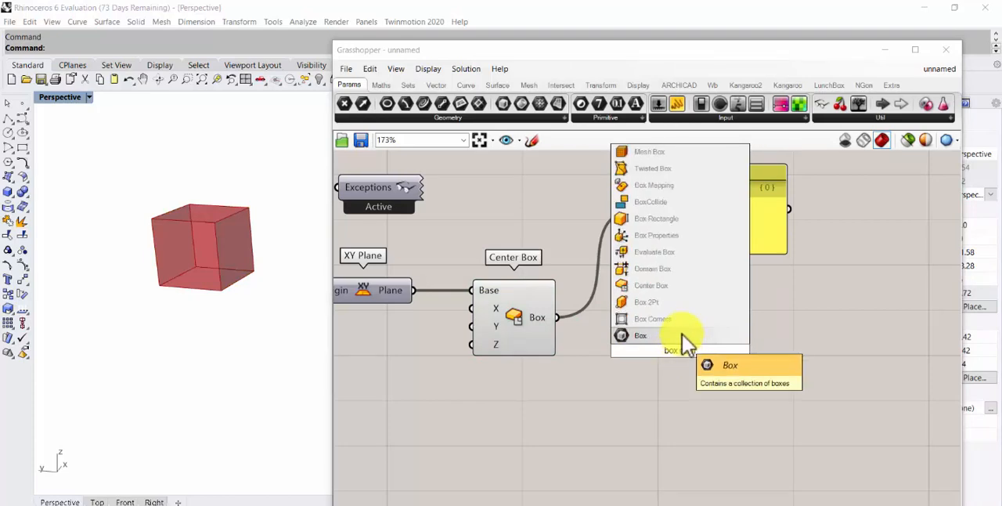
click(676, 321)
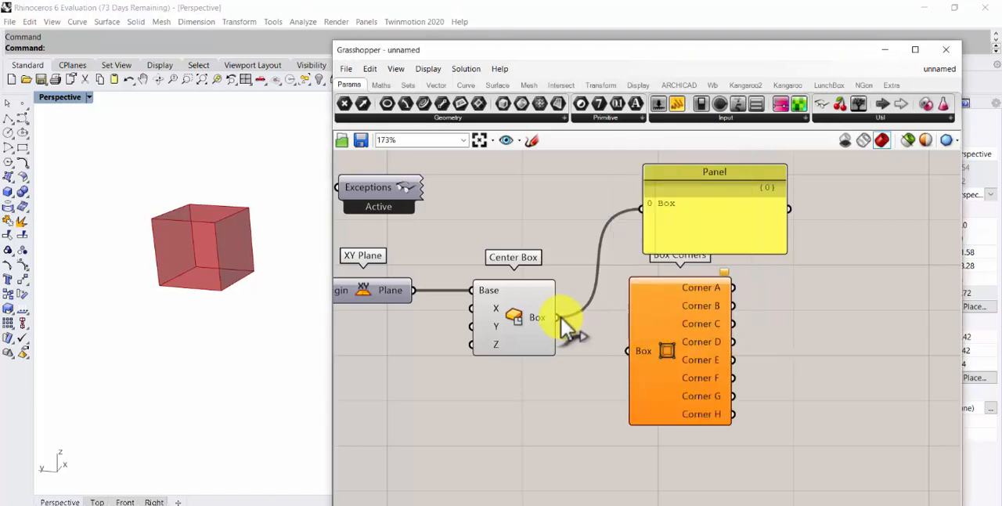
drag(559, 316, 638, 396)
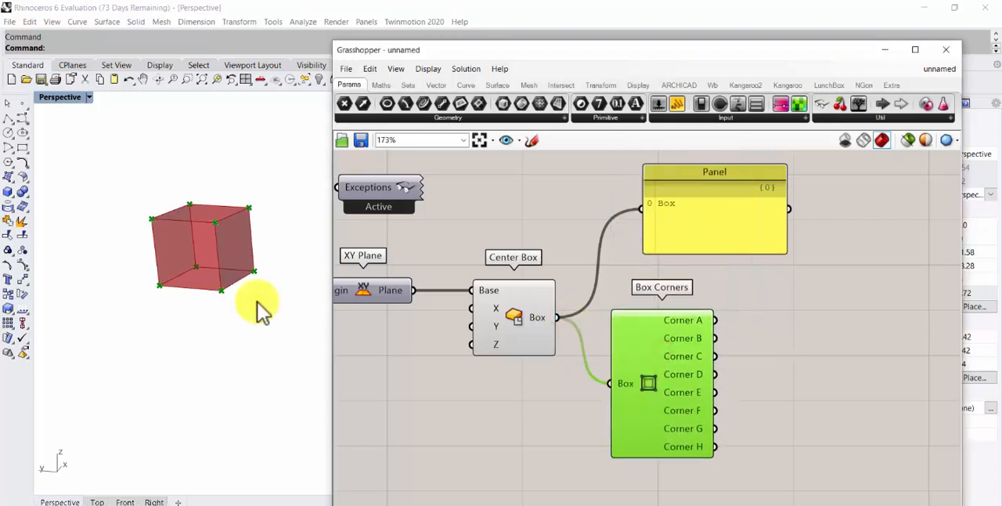
Turn off the Center Box component's preview
right_drag(451, 306, 388, 287)
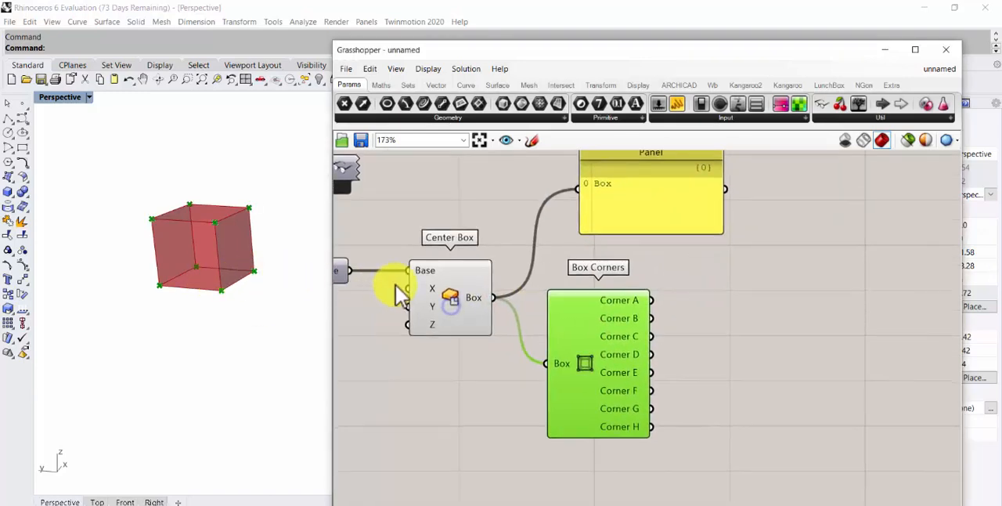
right_click(445, 299)
click(451, 317)
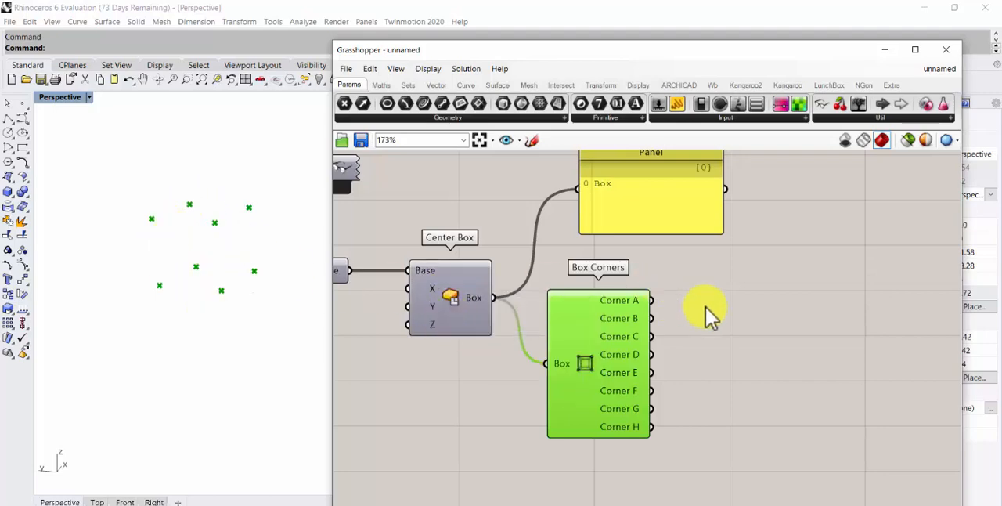
Move the Bifocals component away from the other components into the upper-left corner of the canvas
right_drag(734, 324, 586, 312)
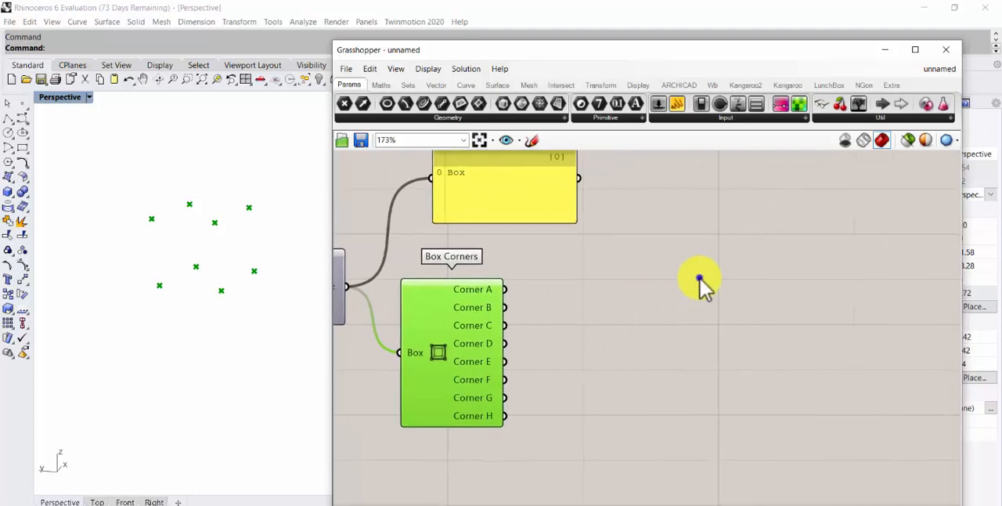
right_drag(699, 277, 768, 335)
scroll(768, 335, down, 2)
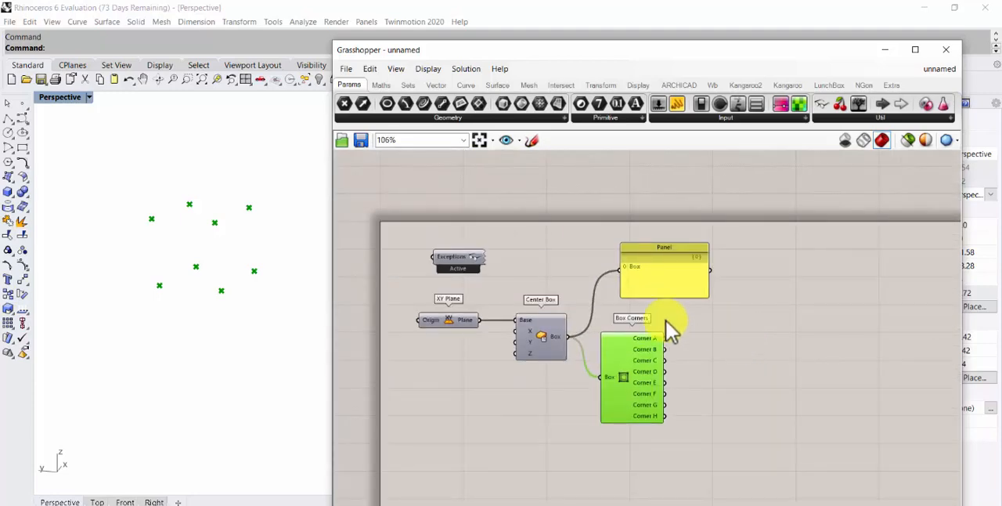
drag(444, 260, 409, 242)
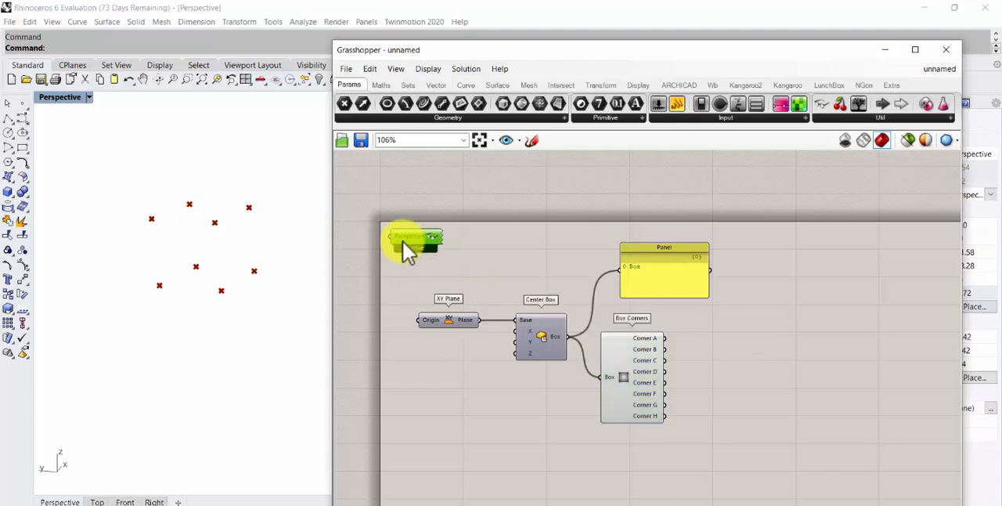
right_drag(398, 271, 391, 246)
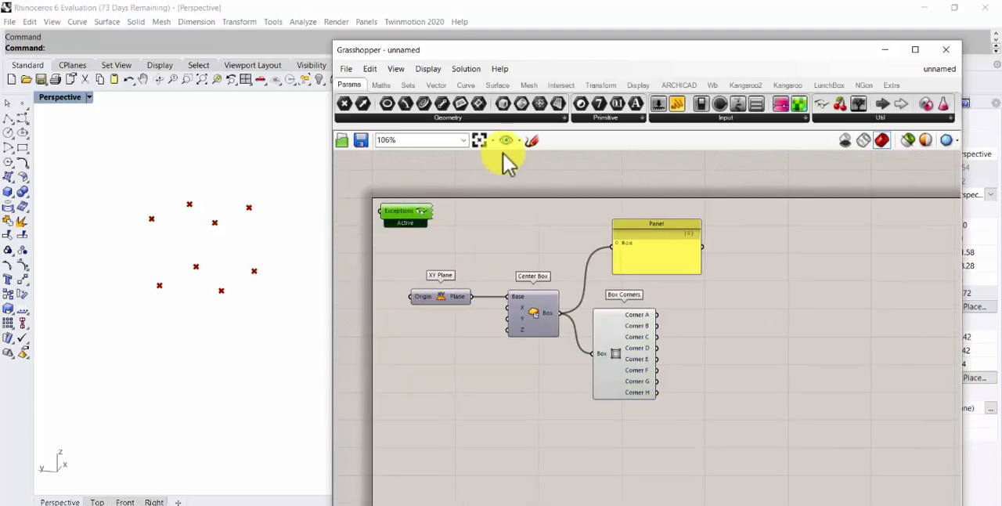
click(481, 141)
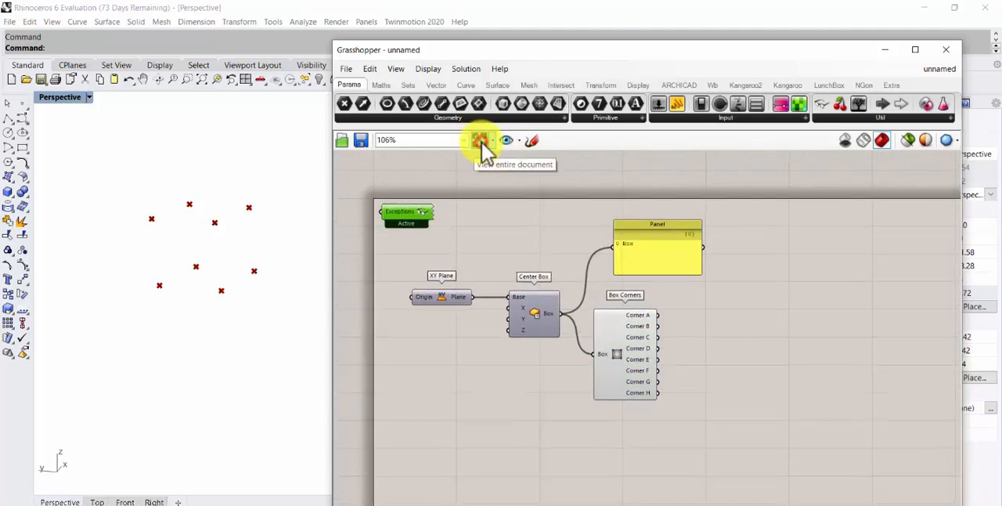
scroll(520, 211, down, 8)
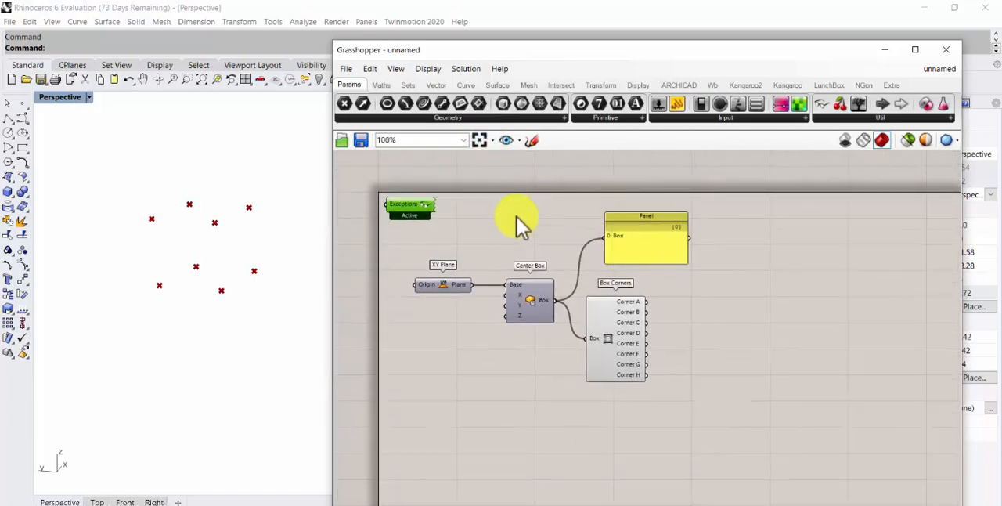
right_drag(571, 251, 440, 224)
click(479, 140)
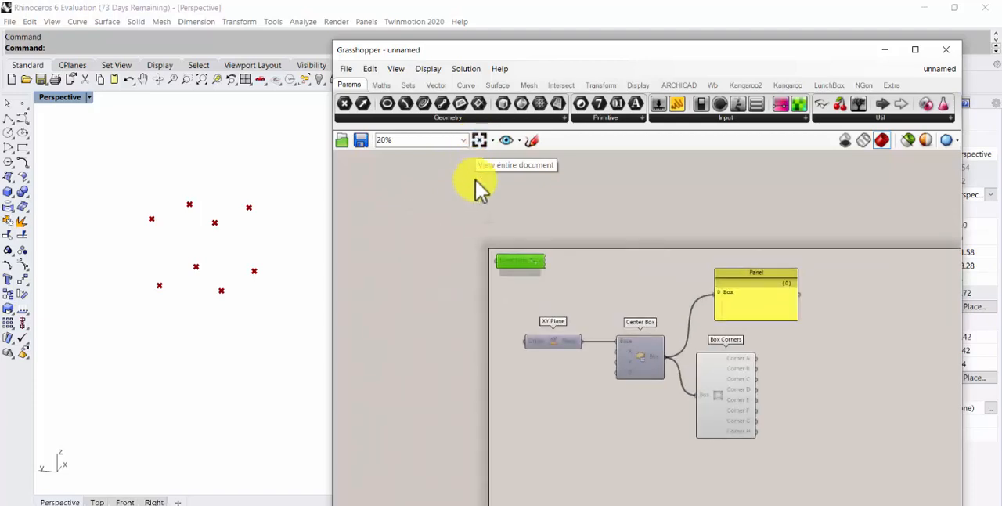
right_drag(597, 274, 468, 222)
right_drag(767, 317, 650, 302)
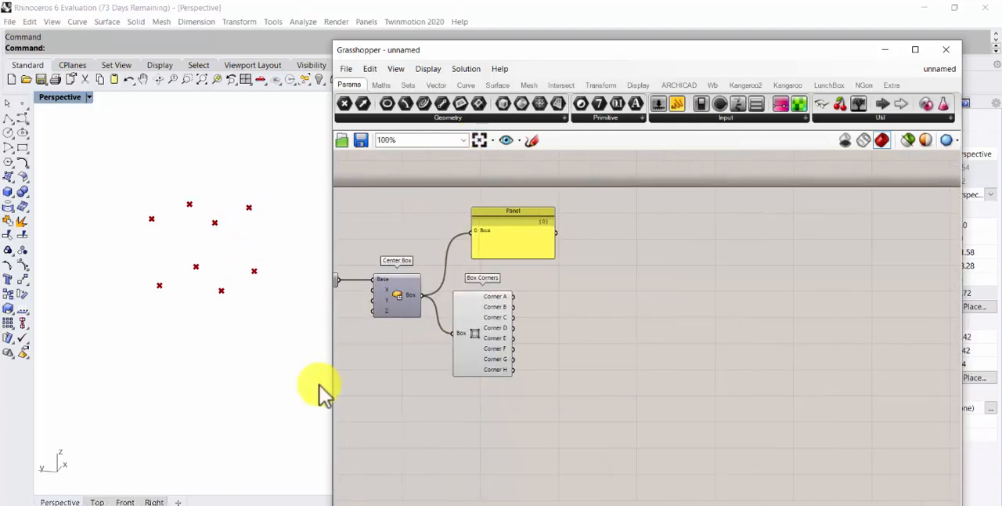
Add a PolyLine component beside the Box Corners outputs
drag(467, 55, 470, 18)
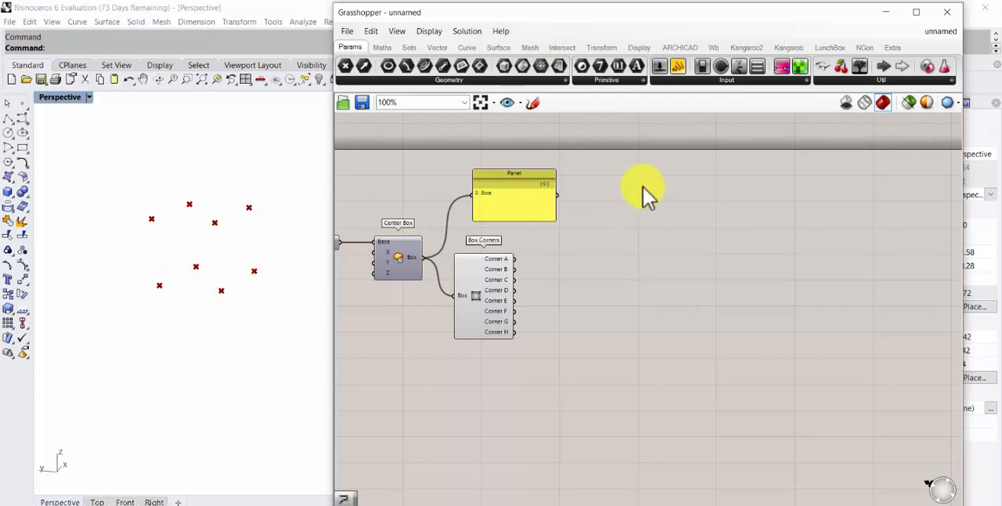
click(473, 49)
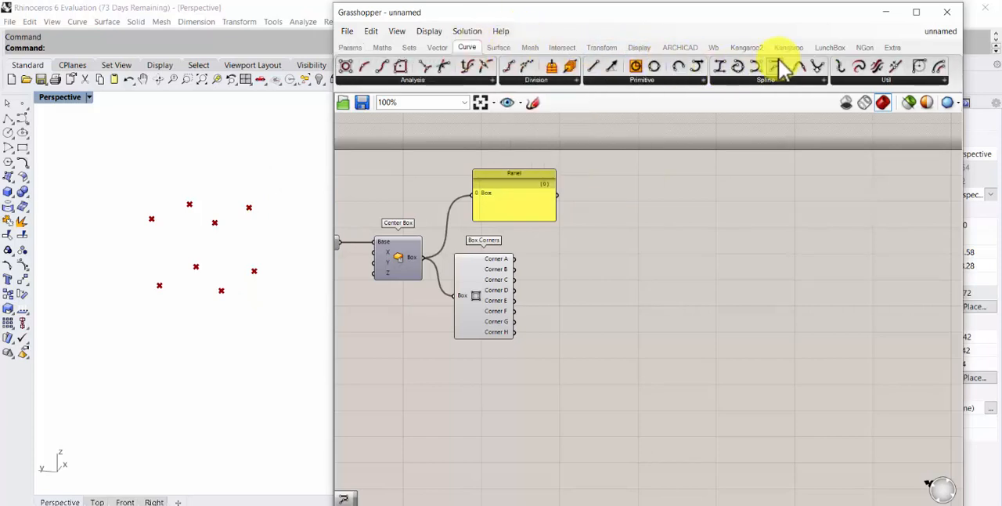
drag(780, 67, 591, 288)
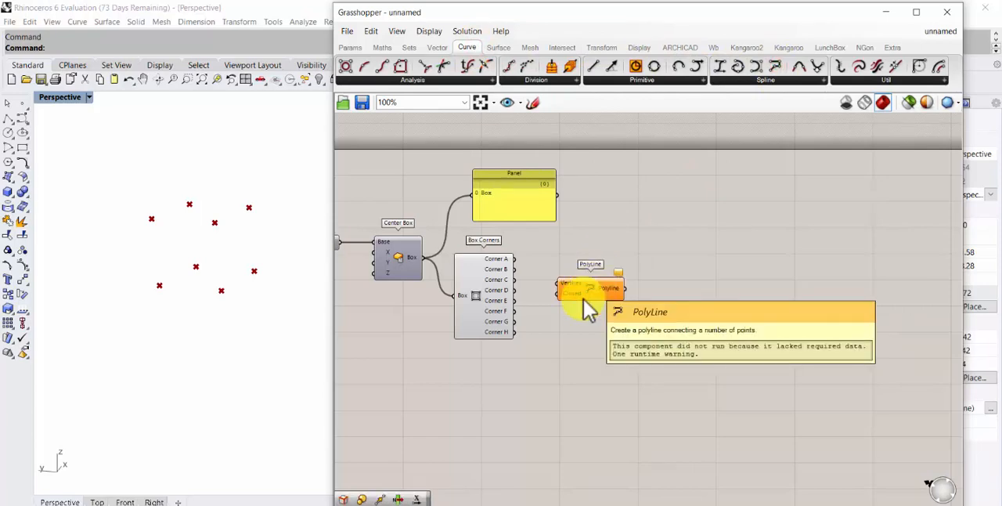
scroll(502, 296, up, 2)
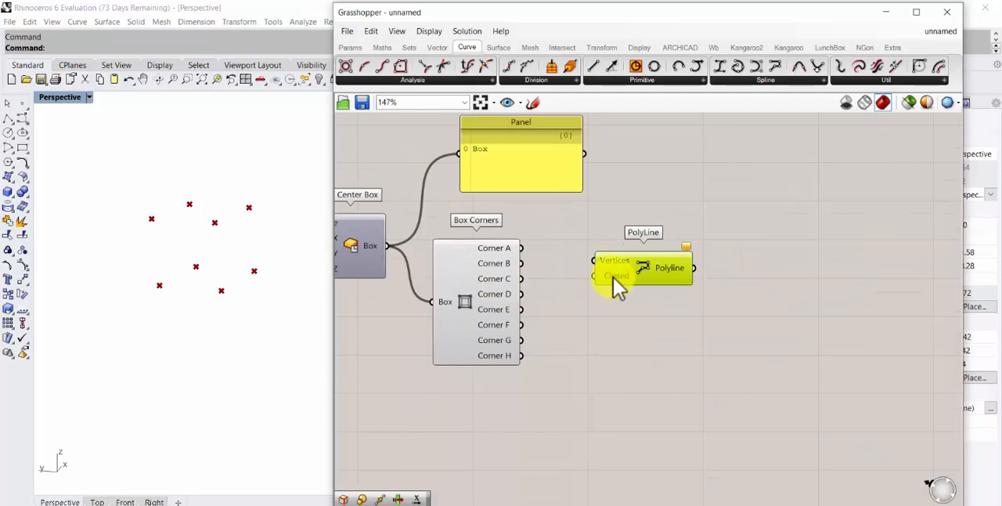
Set the PolyLine's Closed input to True and shift the component slightly away from Box Corners
mouse_move(613, 277)
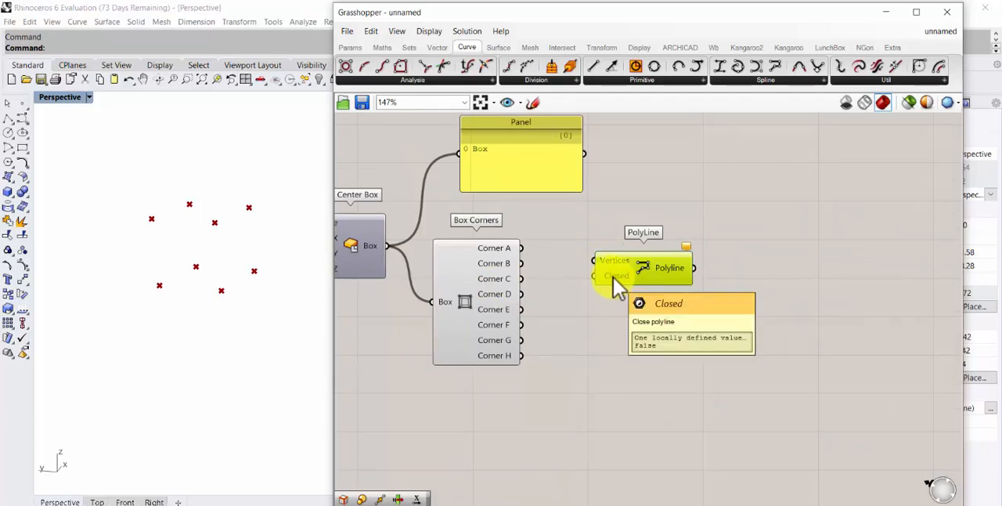
right_click(613, 278)
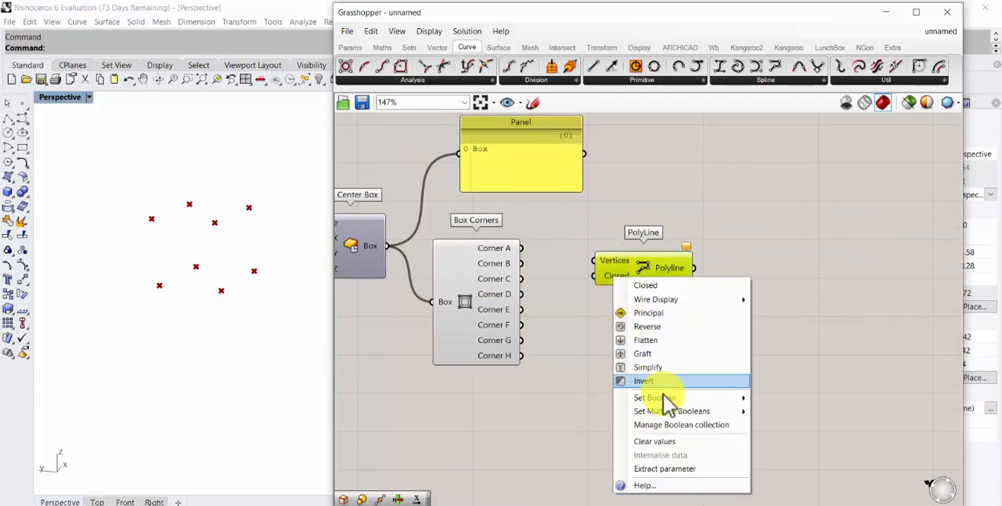
mouse_move(669, 403)
click(782, 412)
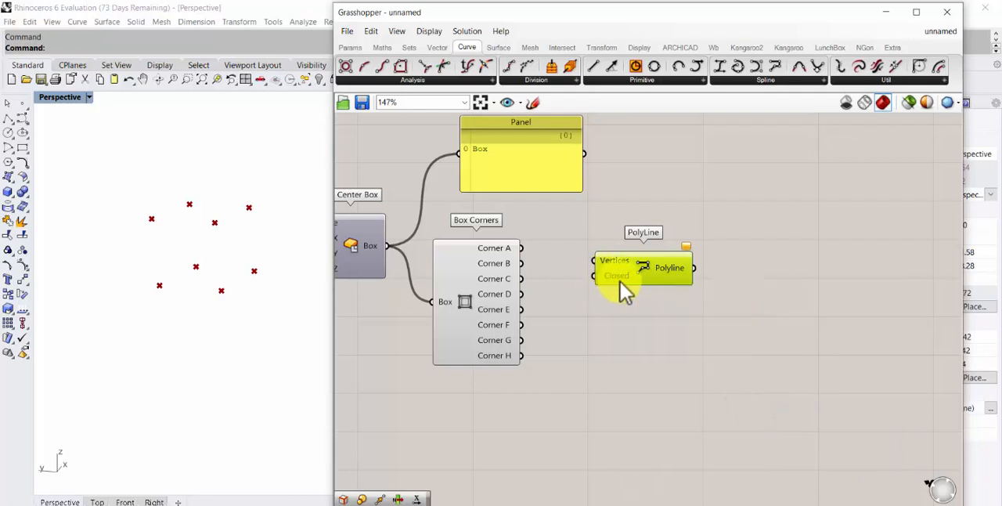
drag(620, 275, 632, 272)
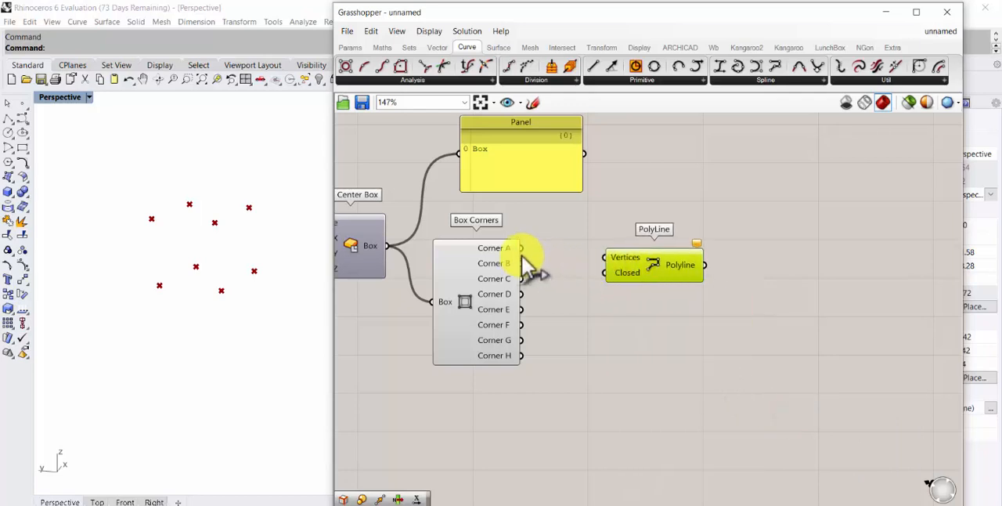
Connect Corner A, Corner B, Corner C and Corner D of Box Corners, in that order, to the PolyLine's Vertices input
drag(520, 248, 593, 255)
shift+drag(520, 263, 605, 263)
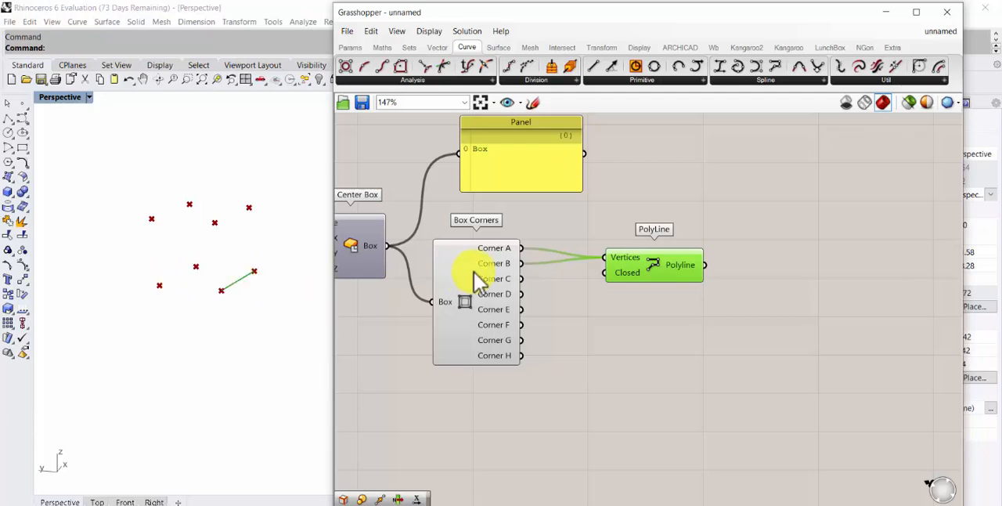
shift+drag(521, 279, 607, 264)
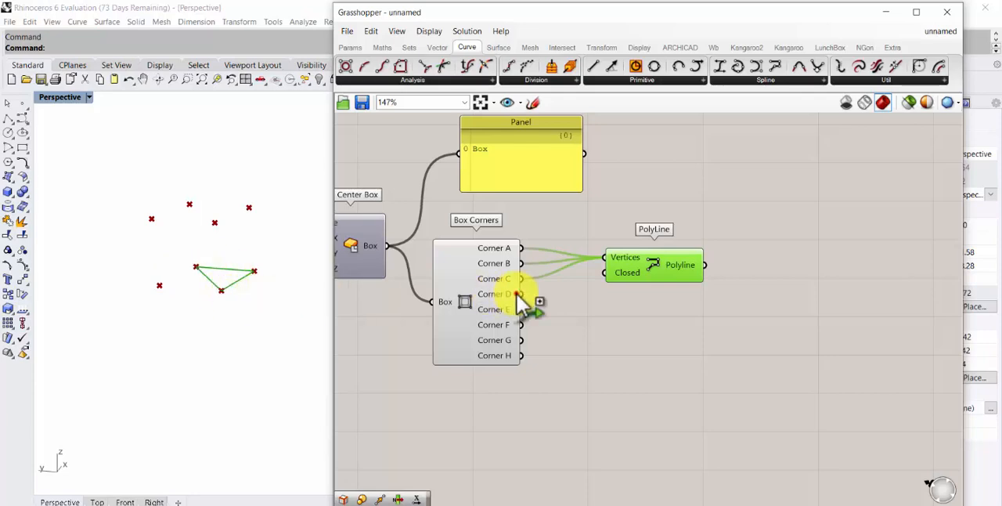
shift+drag(522, 294, 635, 256)
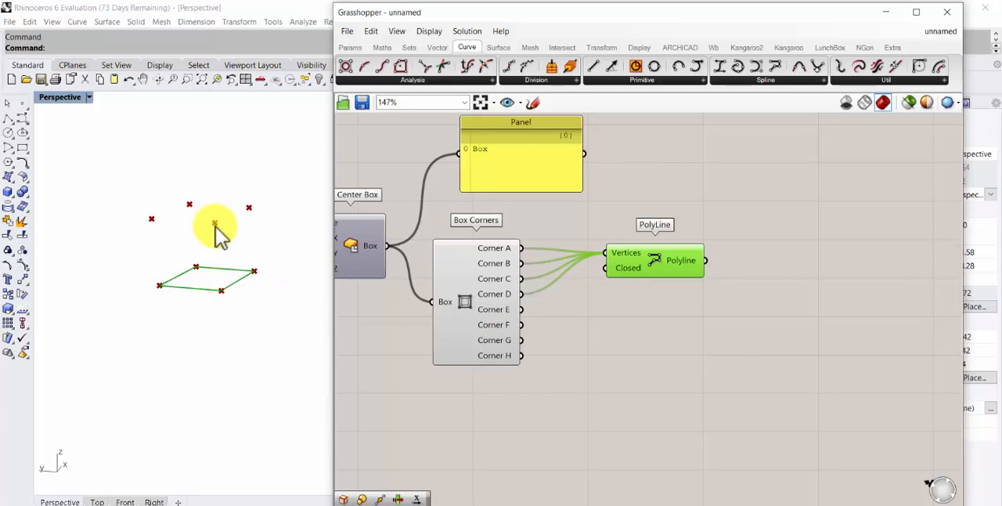
Add a Line component and place it directly below the PolyLine component
double_click(634, 356)
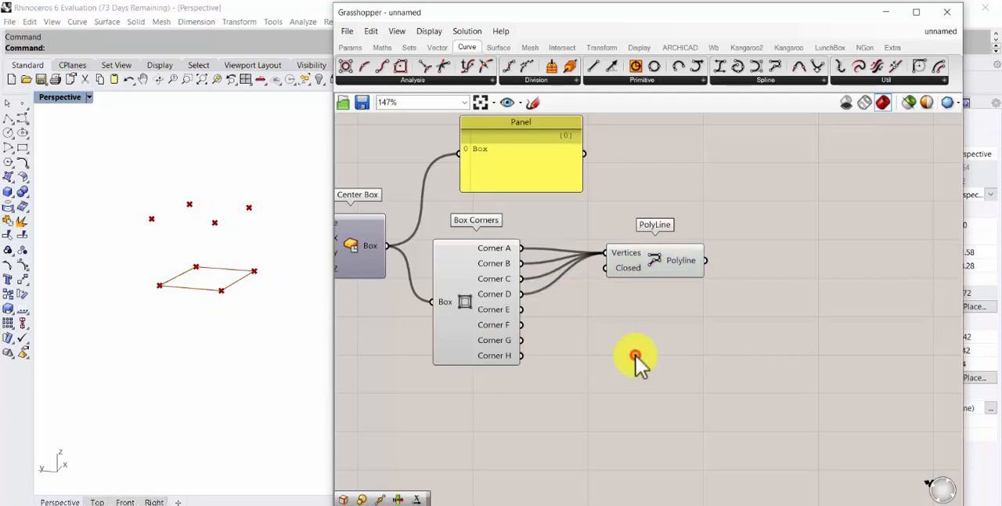
text(line)
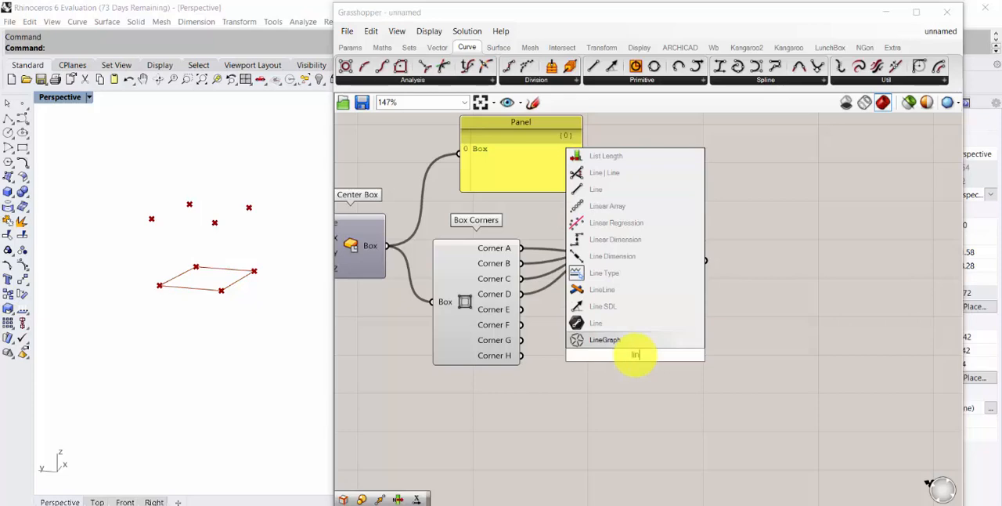
click(624, 336)
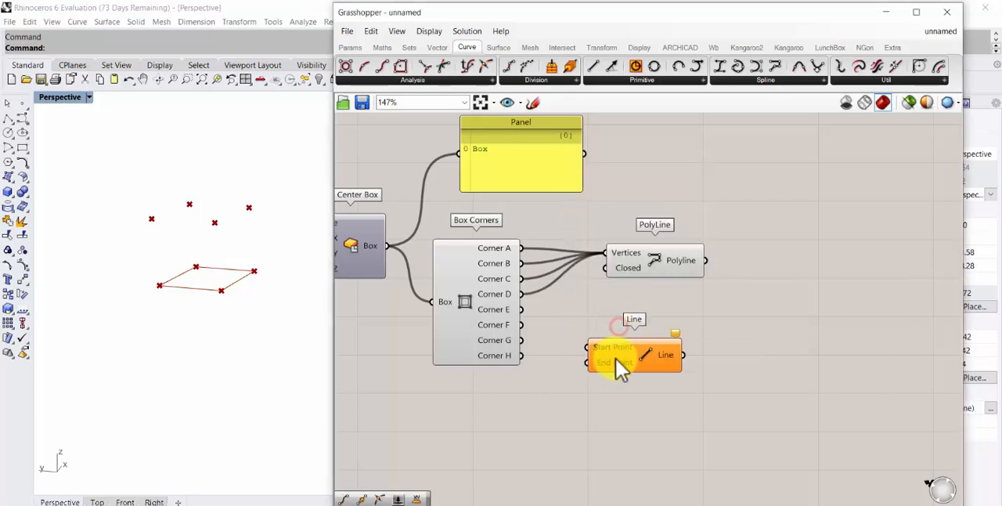
drag(618, 357, 638, 325)
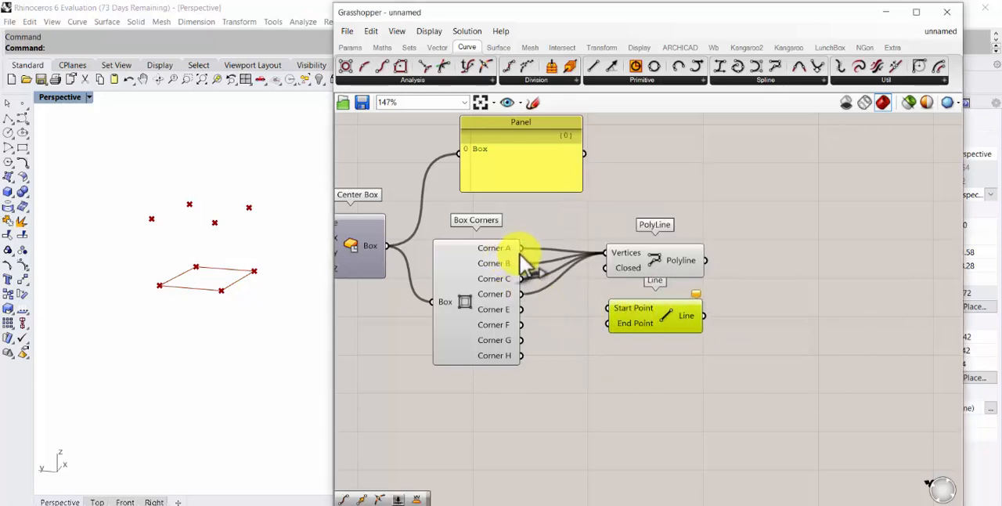
Connect Corner A to the Line's Start Point and Corner E to its End Point to form a vertical box edge
drag(520, 248, 604, 331)
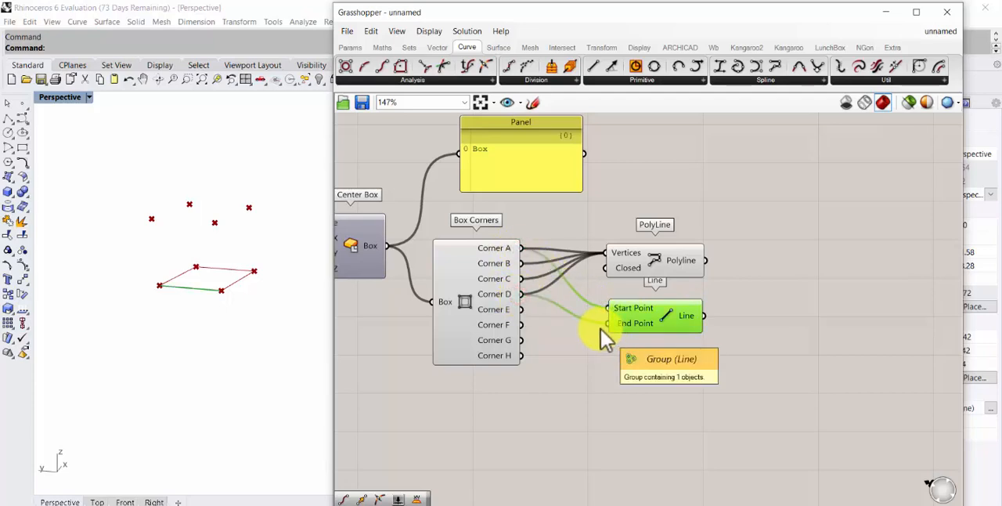
drag(519, 309, 604, 324)
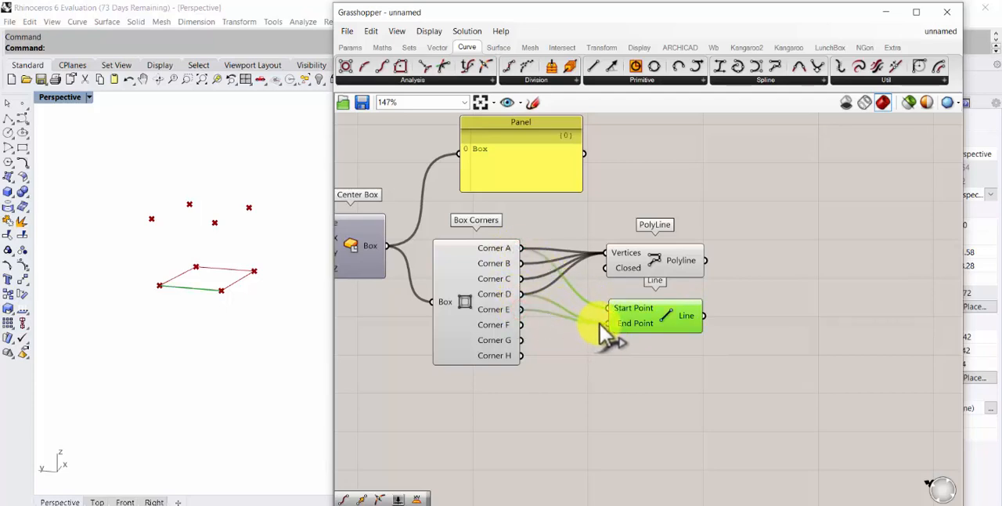
right_drag(257, 292, 207, 307)
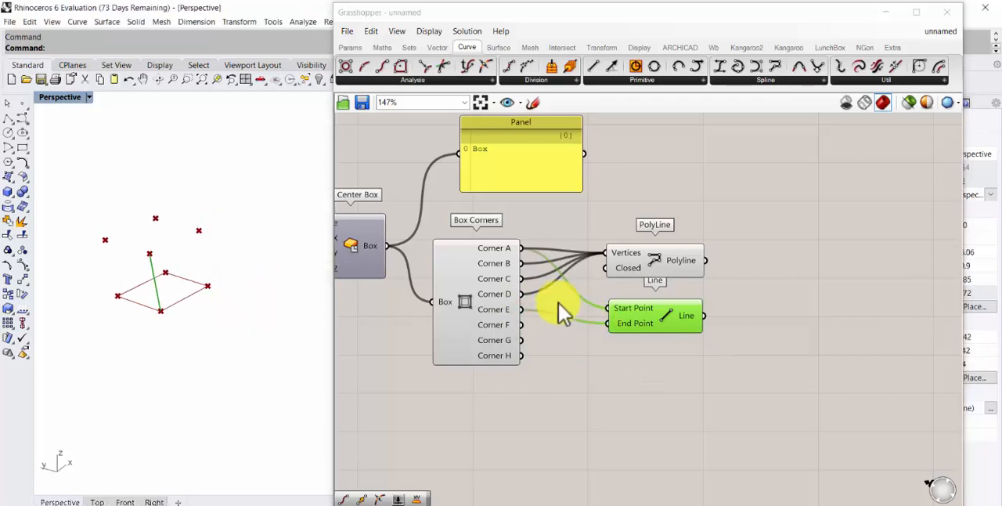
drag(632, 330, 621, 325)
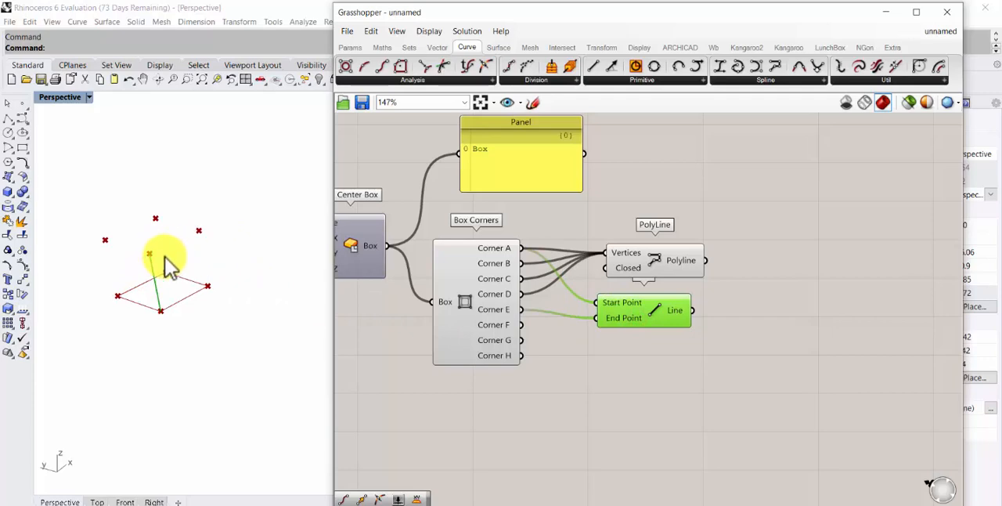
scroll(511, 312, up, 4)
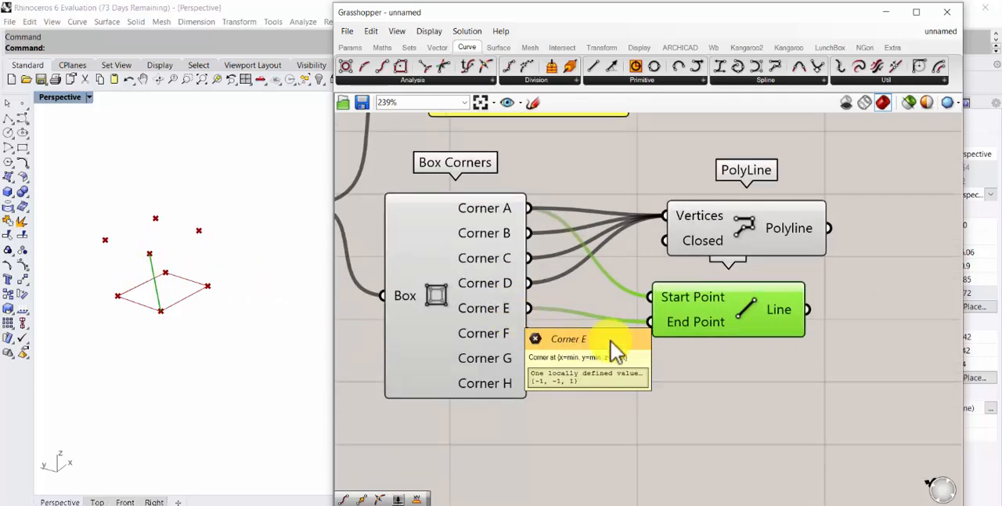
scroll(728, 329, down, 3)
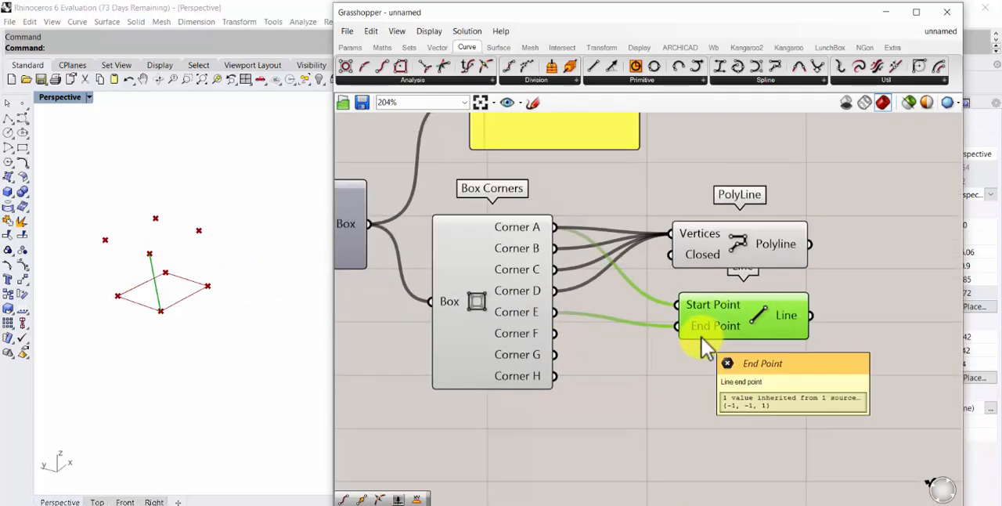
right_drag(692, 349, 551, 354)
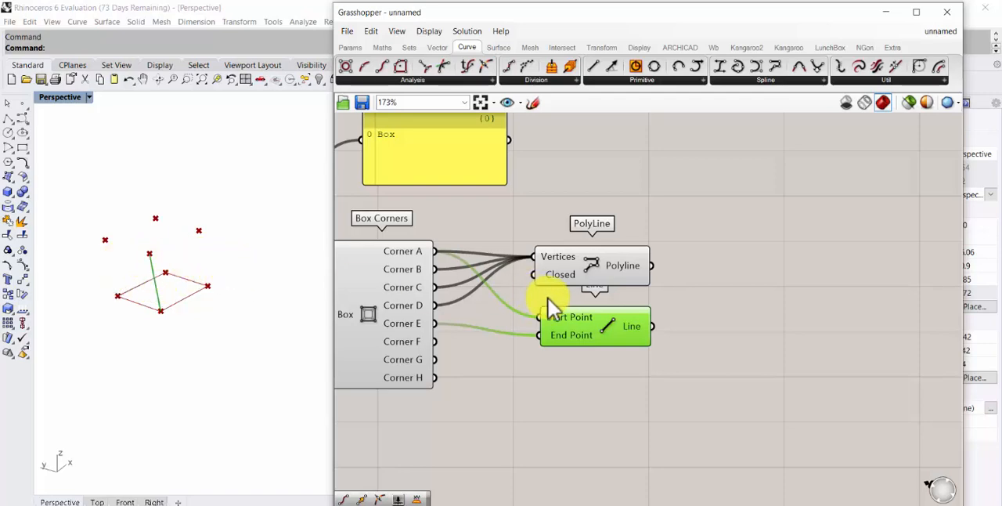
Add a Point On Curve component beside the Line and feed it the Line output
click(731, 320)
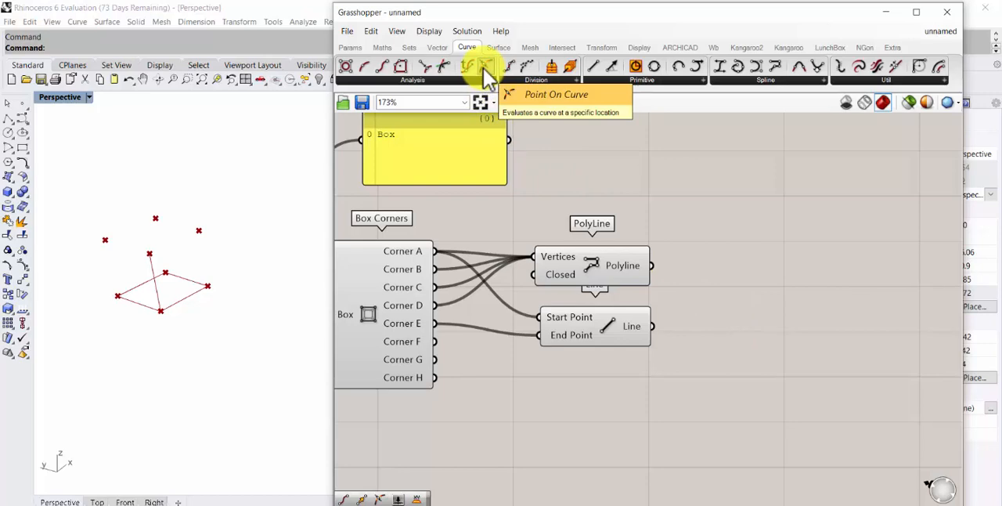
drag(486, 69, 704, 329)
scroll(160, 290, up, 2)
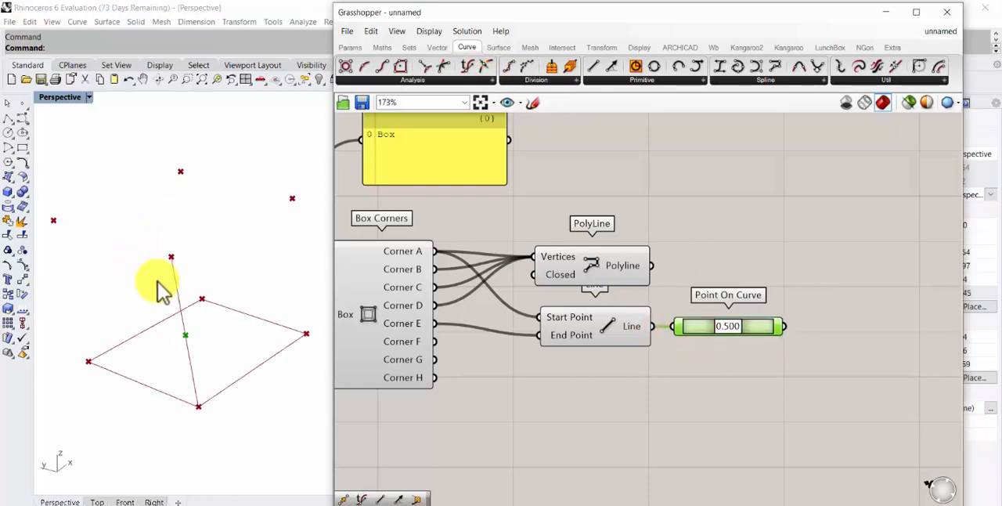
right_drag(161, 290, 166, 302)
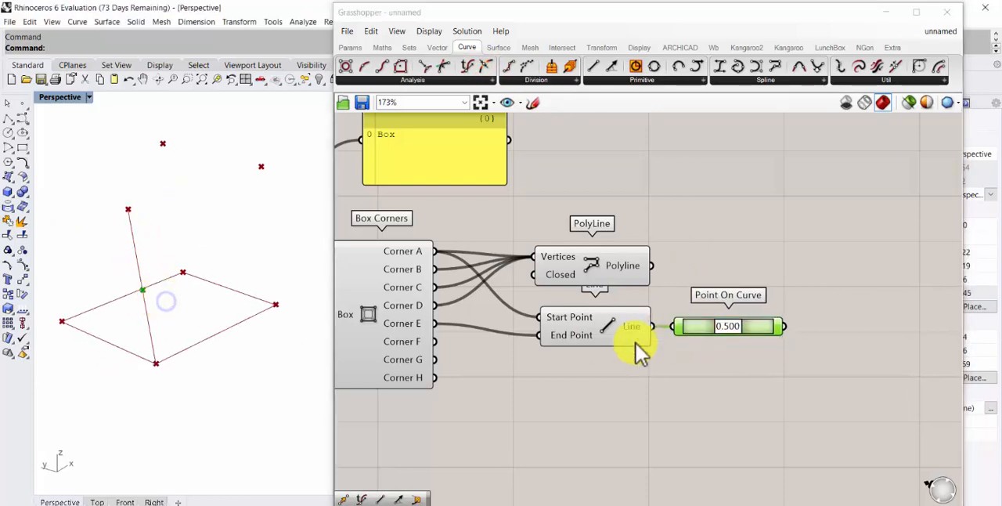
right_click(726, 325)
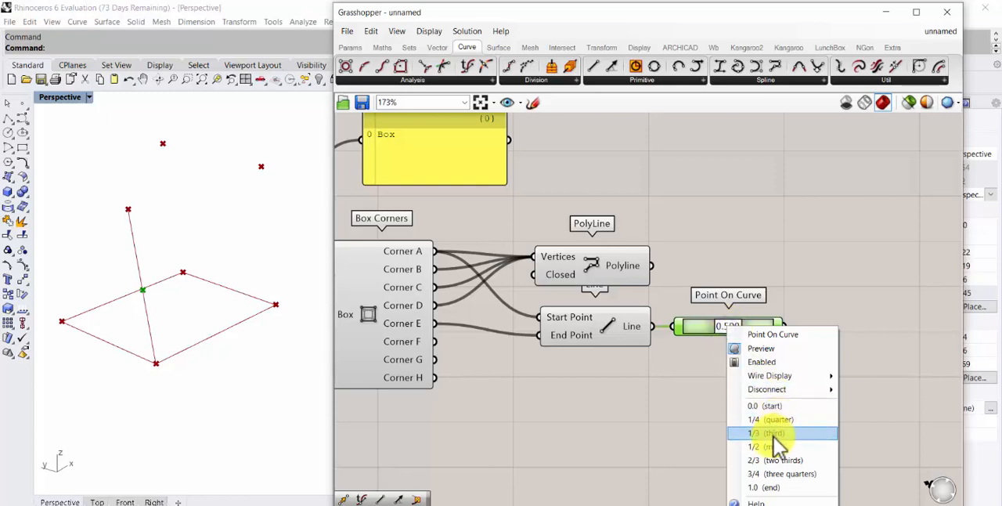
click(683, 430)
mouse_move(199, 305)
right_down()
mouse_move(201, 284)
mouse_move(206, 302)
right_up()
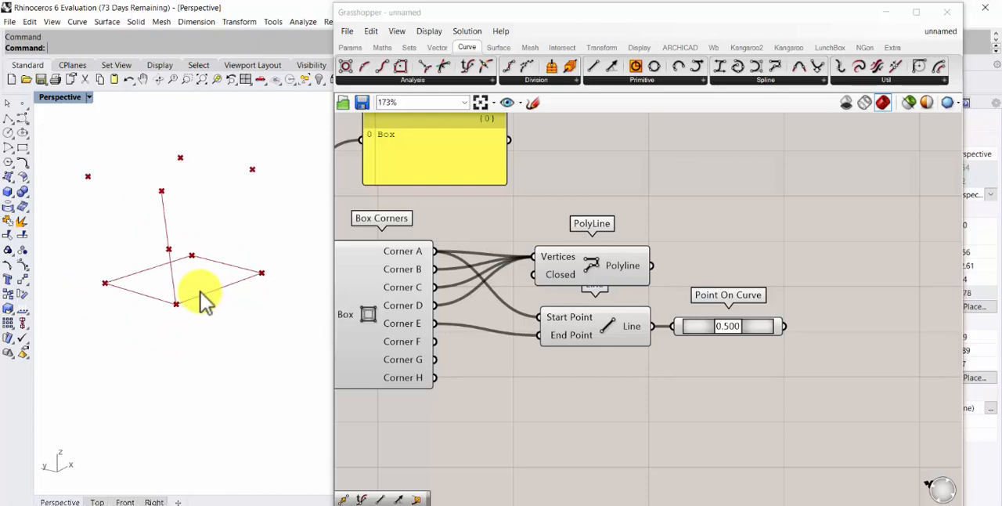
right_drag(713, 239, 609, 241)
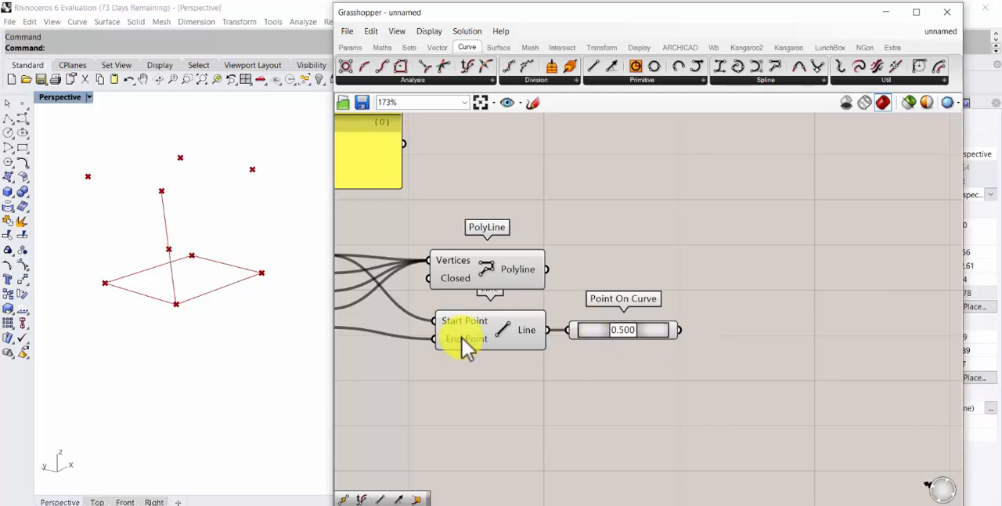
right_drag(626, 206, 736, 218)
scroll(740, 227, down, 1)
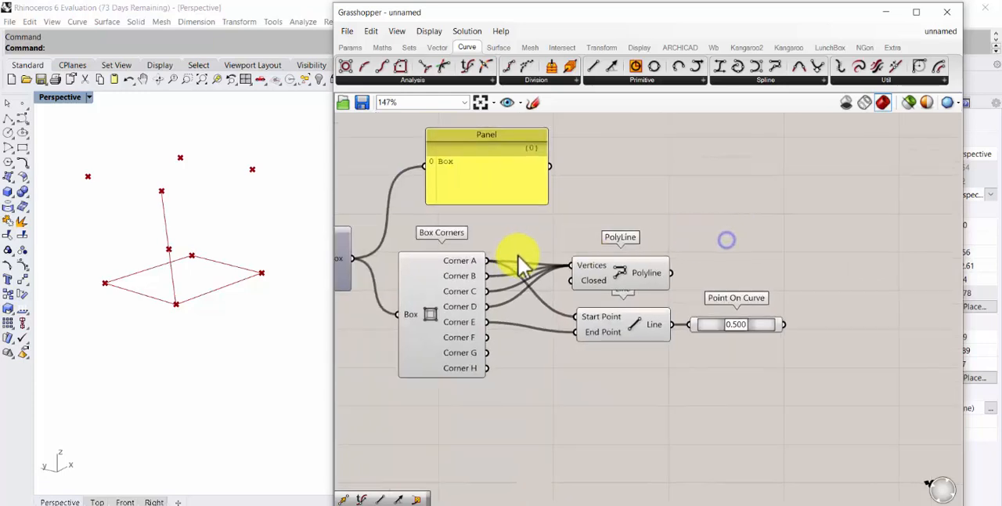
click(630, 341)
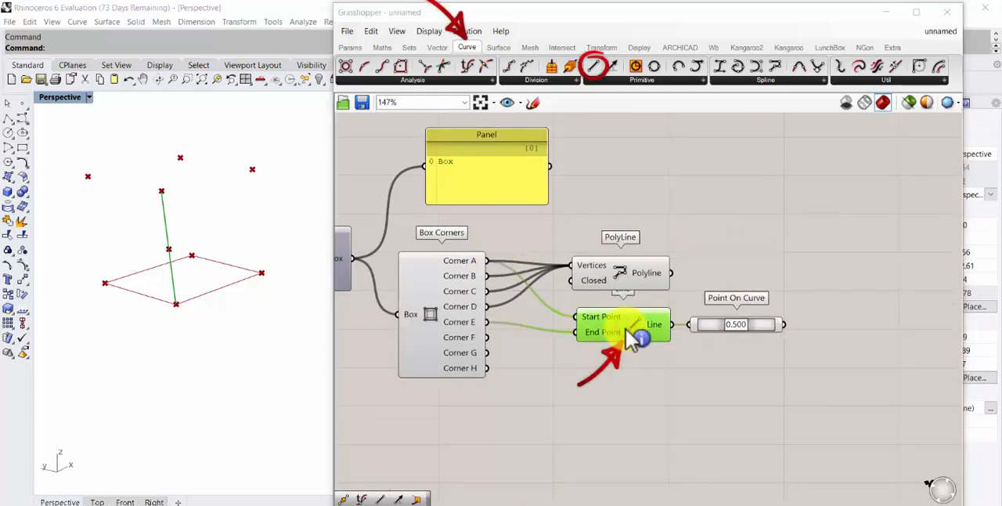
mouse_move(593, 66)
mouse_down()
mouse_move(678, 157)
mouse_move(873, 308)
mouse_up()
click(870, 302)
key(Delete)
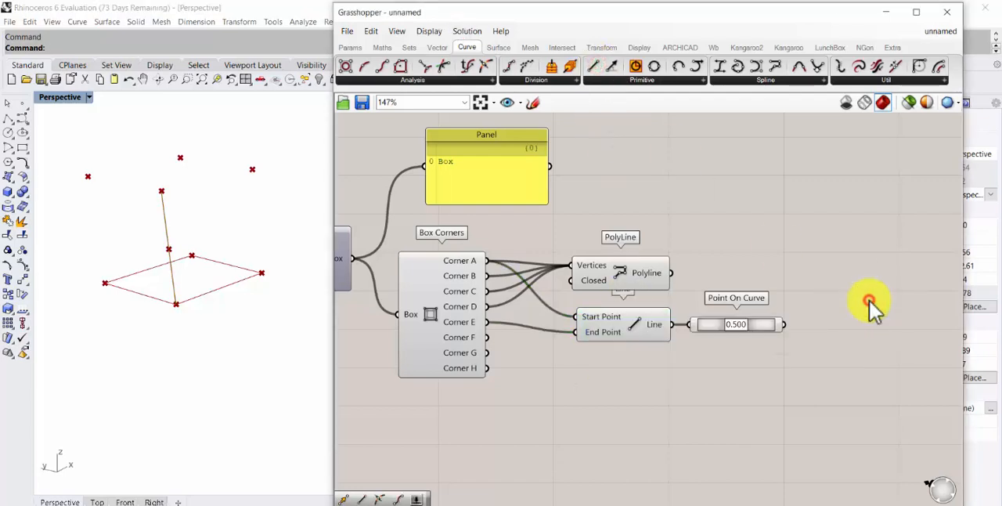
Duplicate the Line component beyond Point On Curve, keeping Corner A as Start Point, and connect the Point On Curve output to its End Point
click(635, 325)
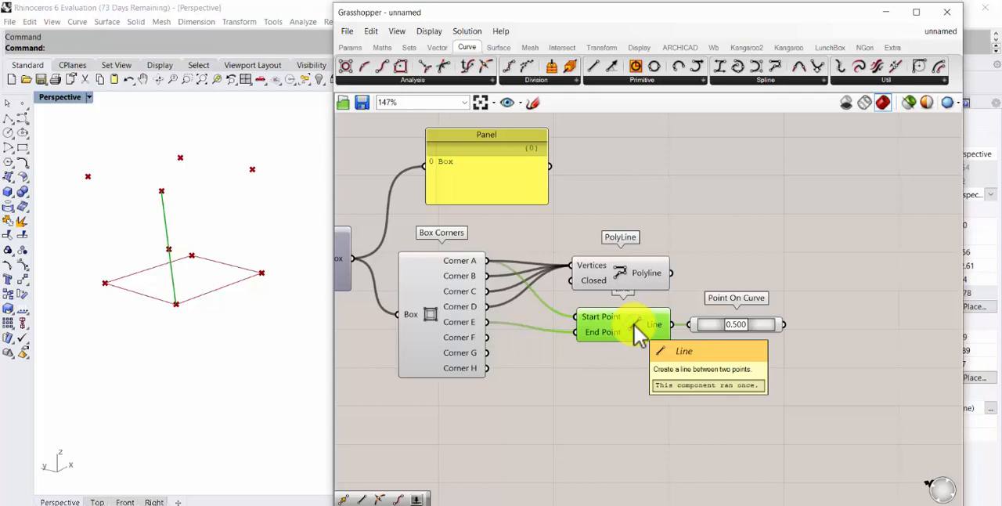
alt+drag(638, 330, 870, 311)
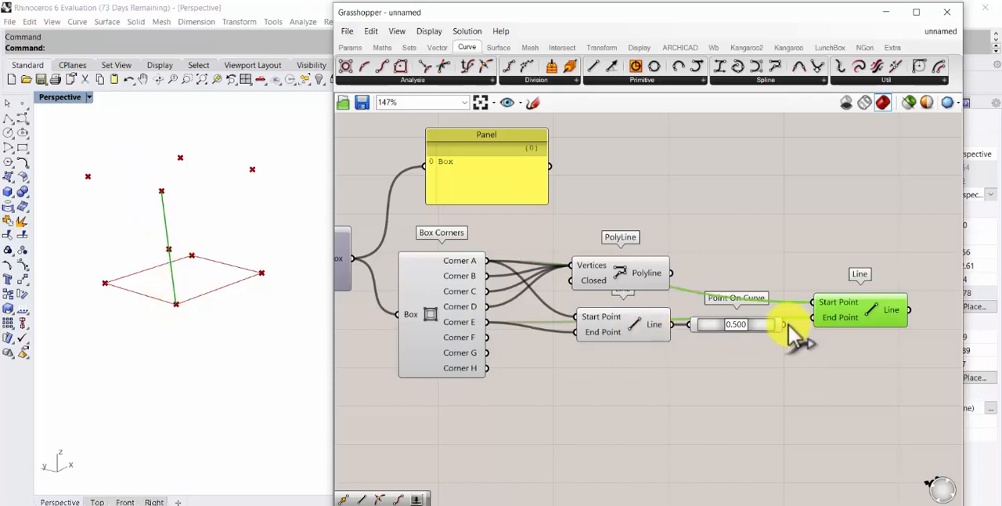
drag(791, 326, 822, 320)
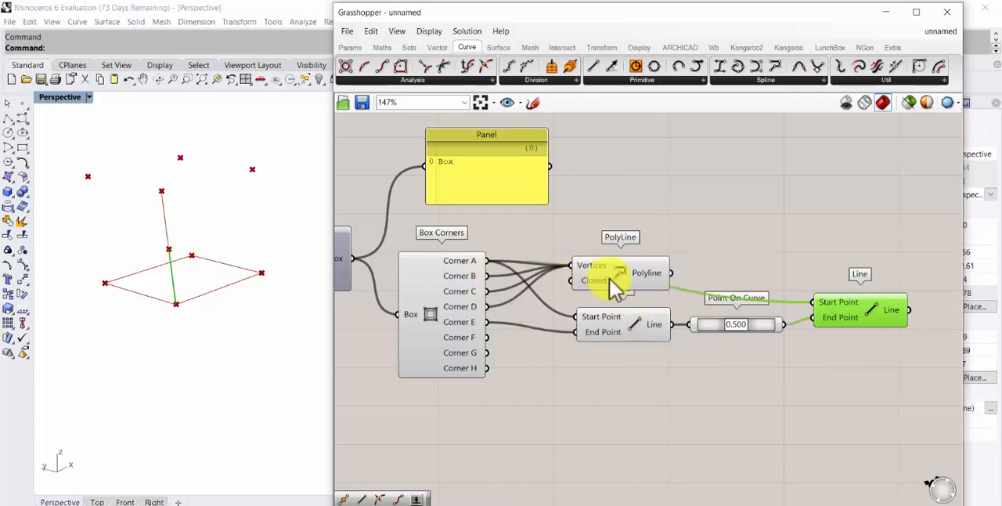
Turn off the preview of the original Line and set the Point On Curve parameter to 0.607
right_click(640, 332)
click(649, 350)
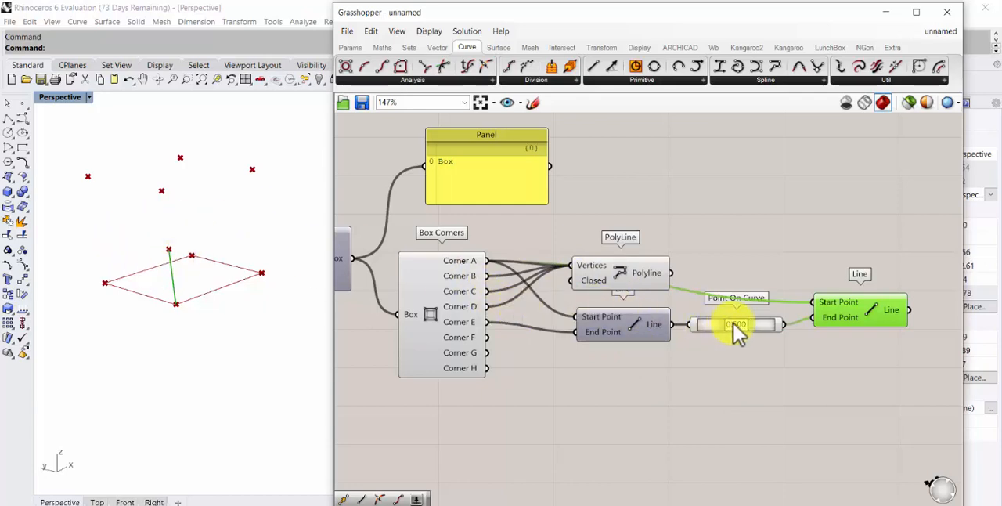
drag(739, 322, 725, 324)
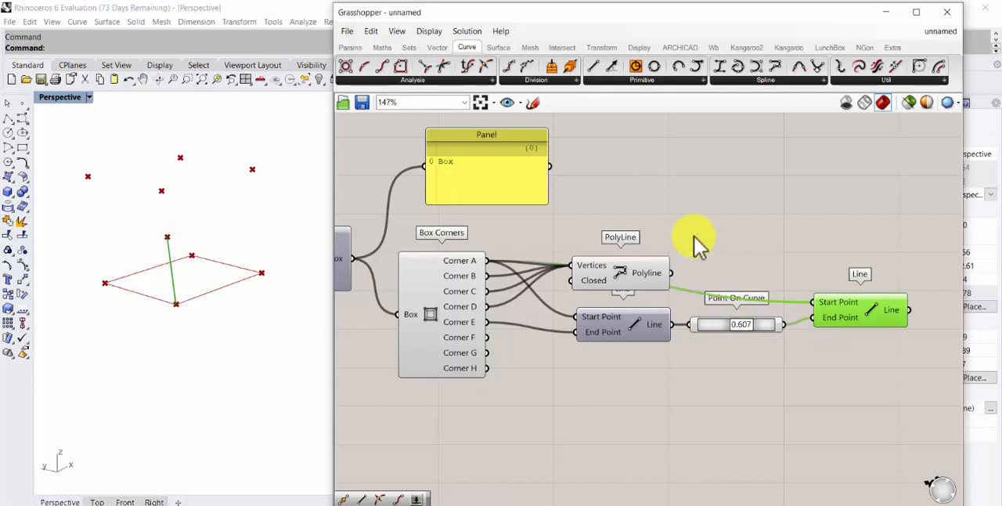
Shift the duplicated Line component slightly up and farther away from Point On Curve
click(641, 272)
right_drag(656, 252, 476, 229)
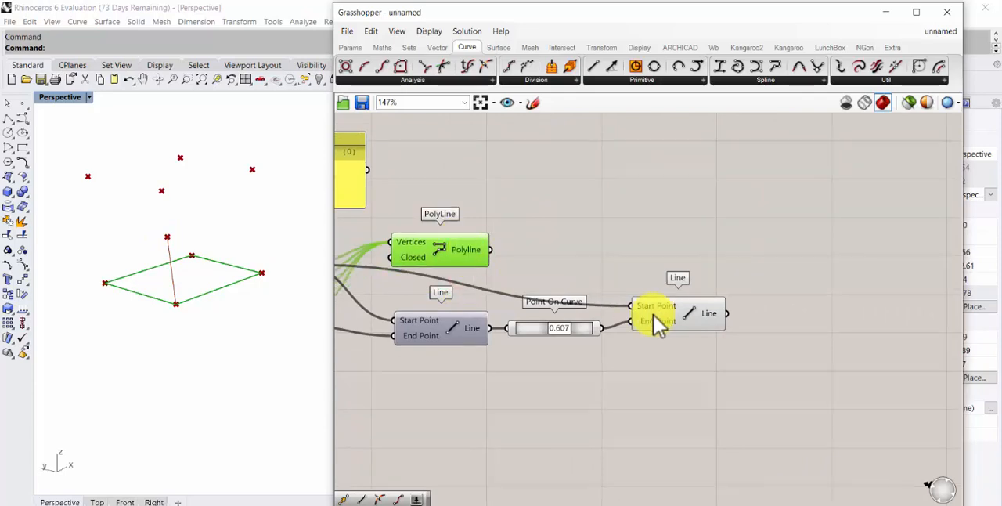
drag(685, 317, 702, 288)
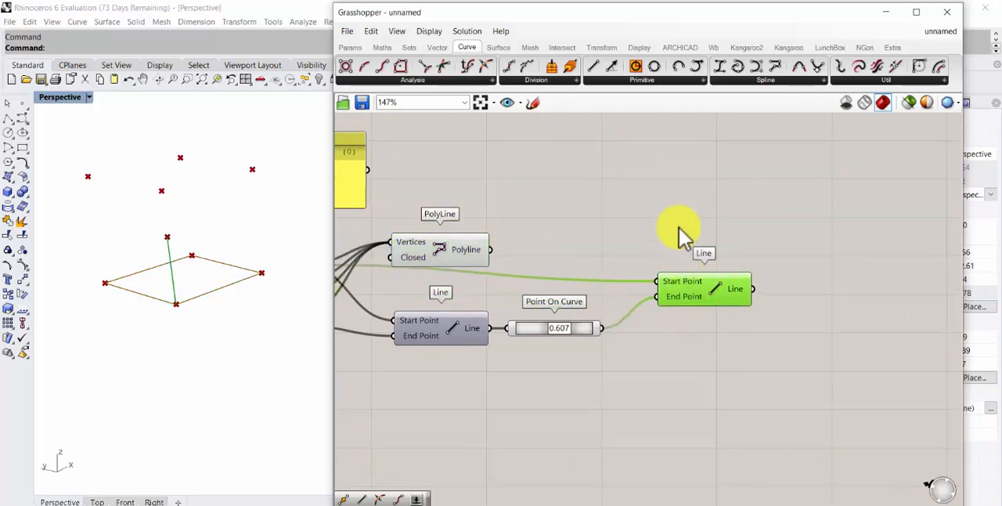
Add a Move component and place it above the duplicated Line component
double_click(725, 207)
text(mo)
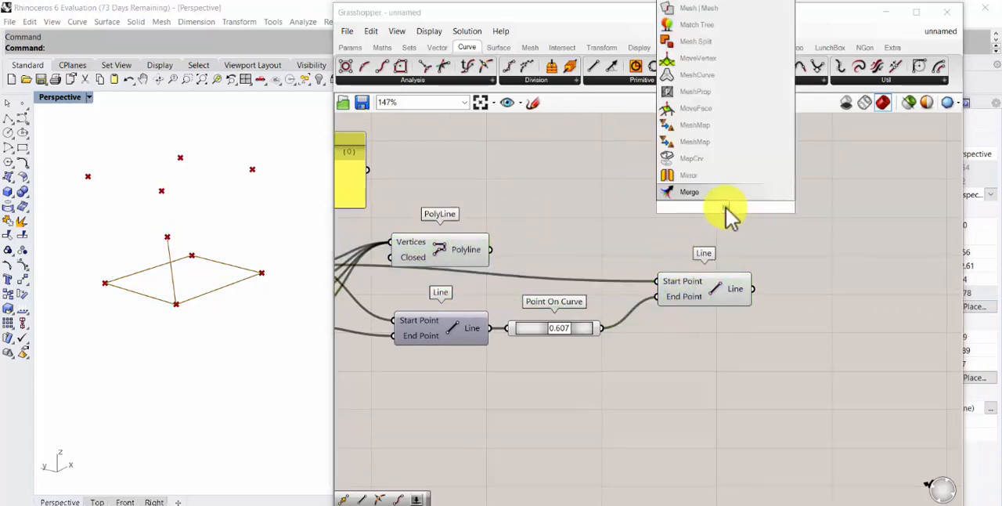
text(ve)
key(Return)
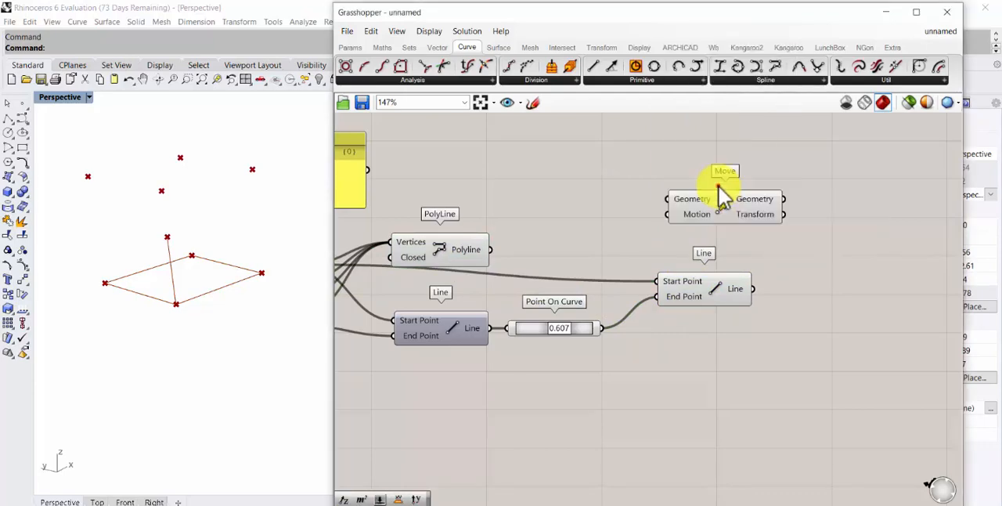
drag(720, 205, 778, 201)
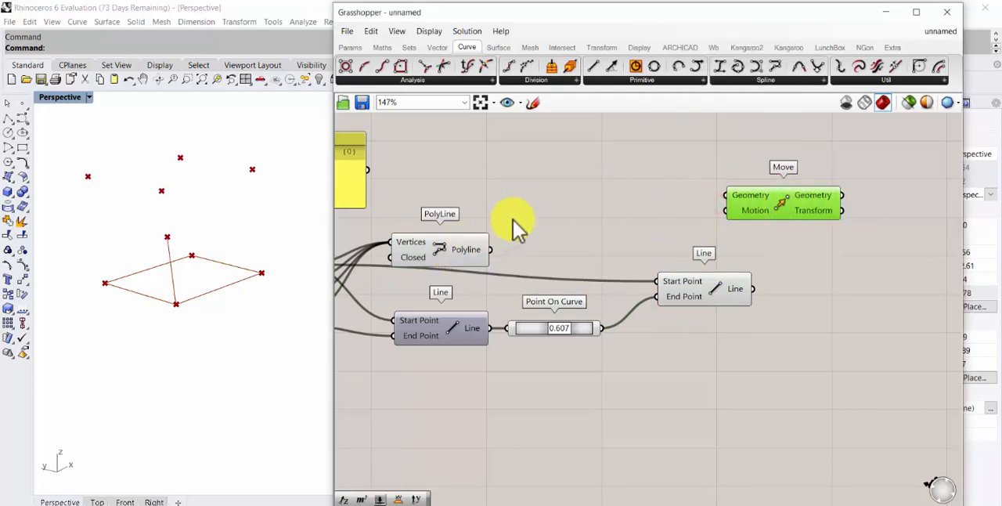
Connect the Polyline output to the Move's Geometry input and raise the PolyLine component a little
right_drag(517, 216, 542, 219)
drag(515, 253, 734, 202)
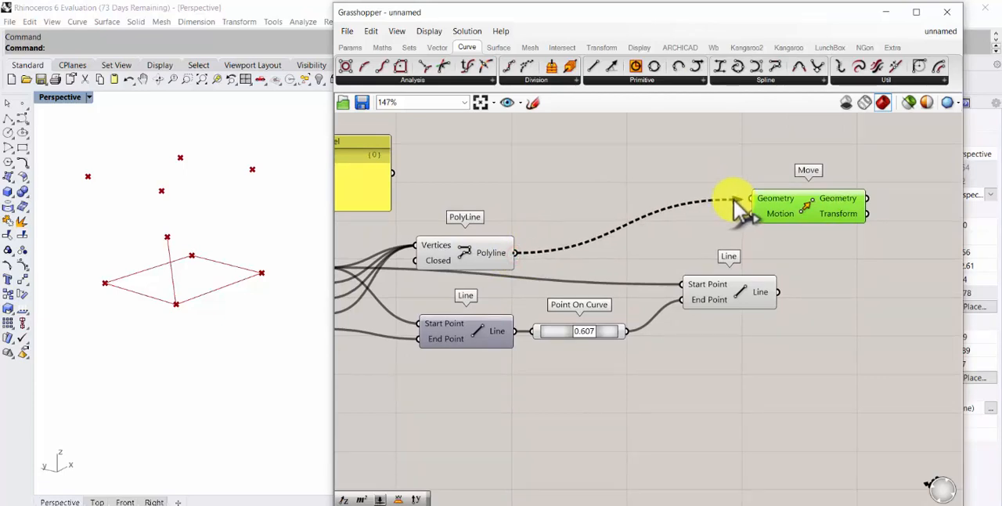
drag(485, 256, 477, 232)
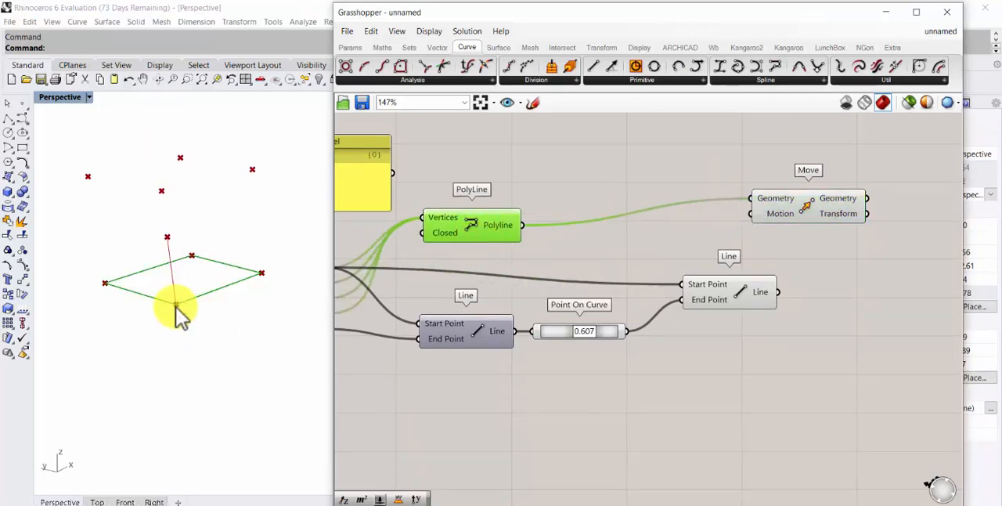
Add a Unit Z component and connect its Unit vector to the Move's Motion input
click(734, 369)
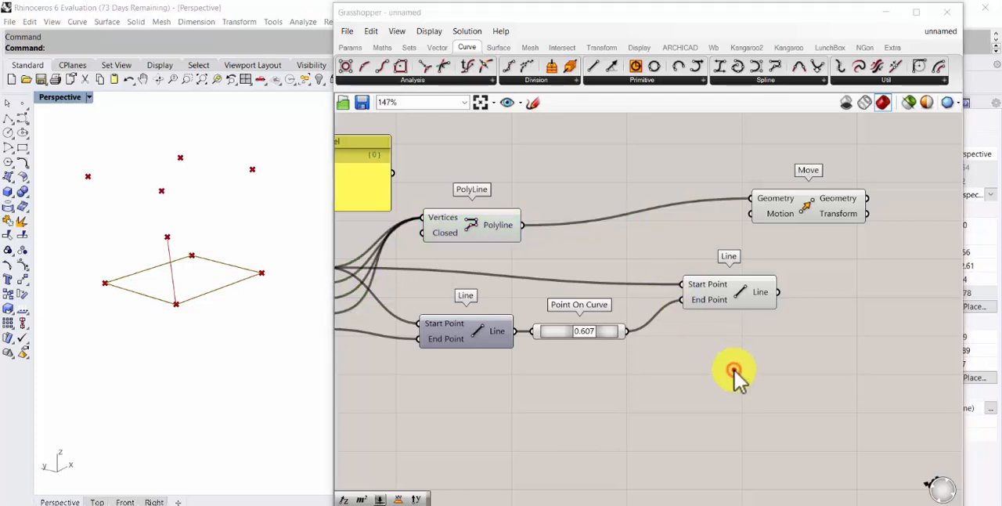
double_click(733, 368)
text(z)
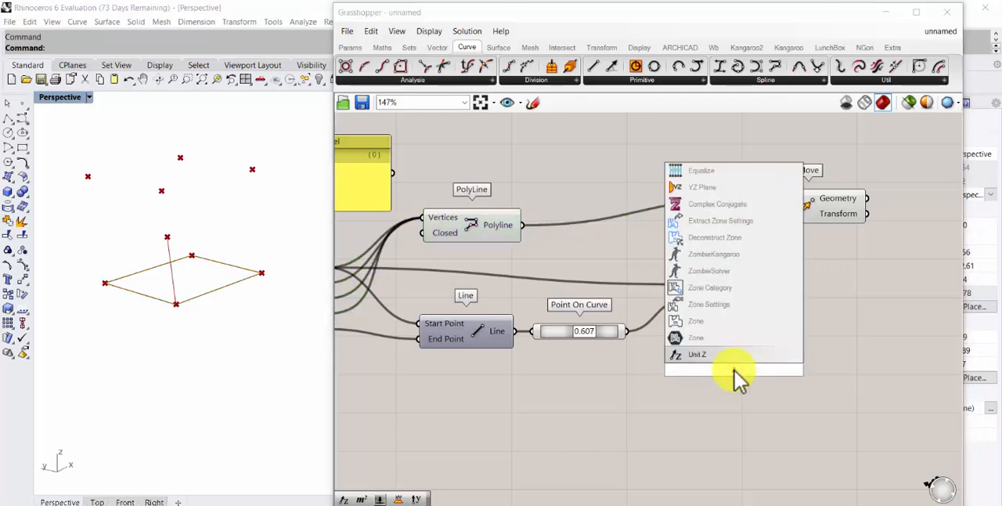
click(722, 354)
drag(727, 366, 750, 213)
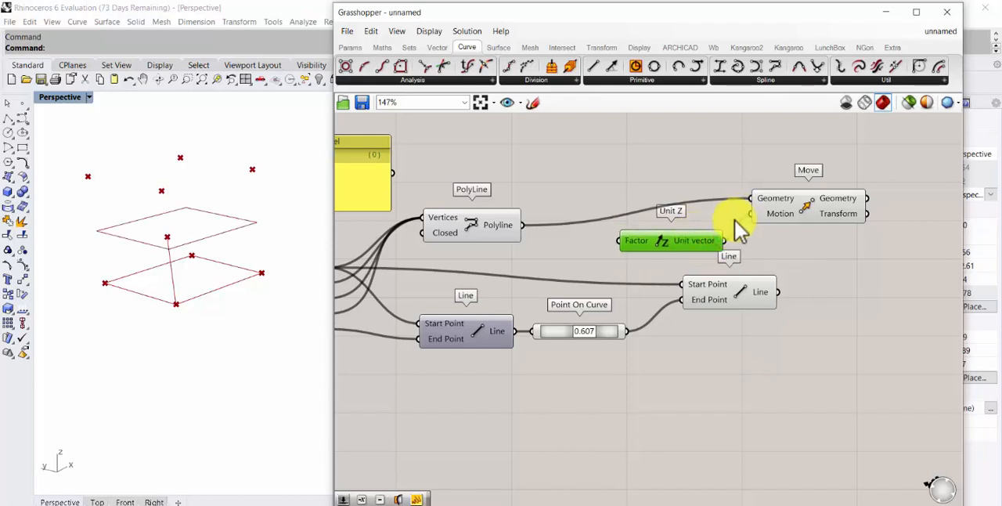
Connect the upper Line component's output to the Unit Z Factor input and set the Point On Curve parameter to 0.529
right_drag(161, 320, 148, 262)
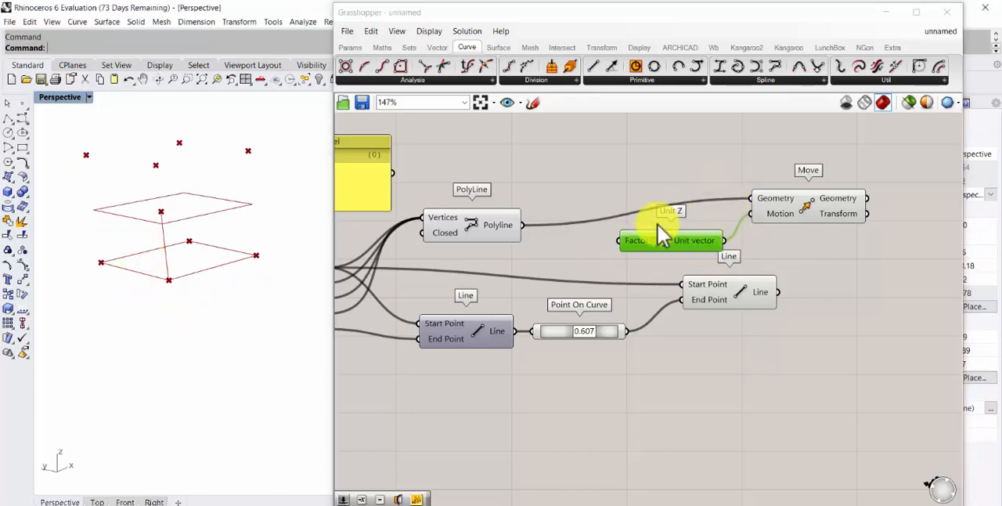
mouse_move(636, 239)
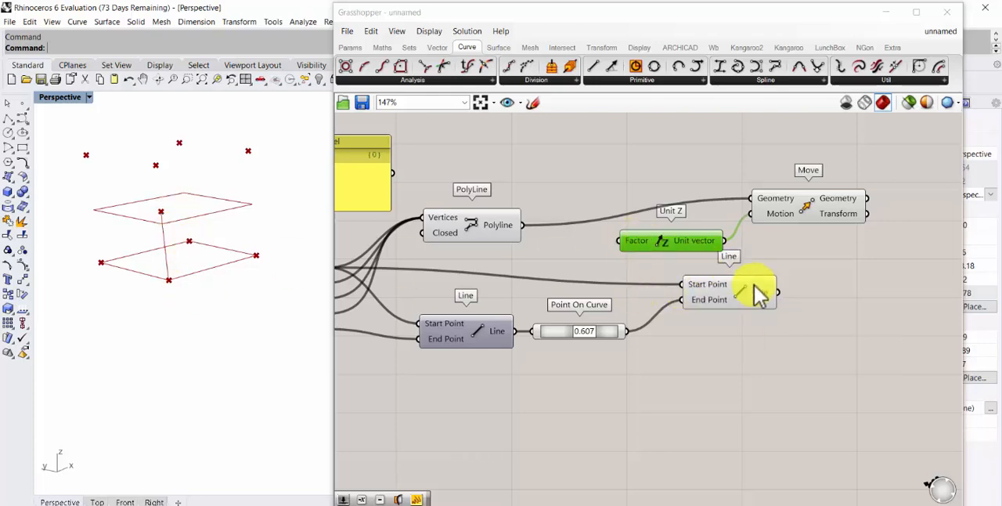
drag(778, 291, 658, 236)
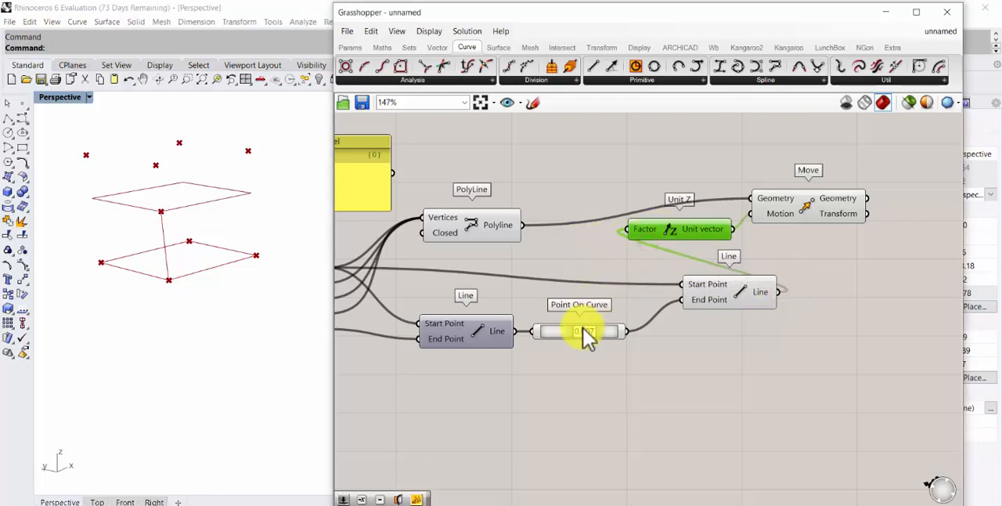
mouse_move(582, 326)
mouse_down()
mouse_move(570, 332)
mouse_move(582, 325)
mouse_up()
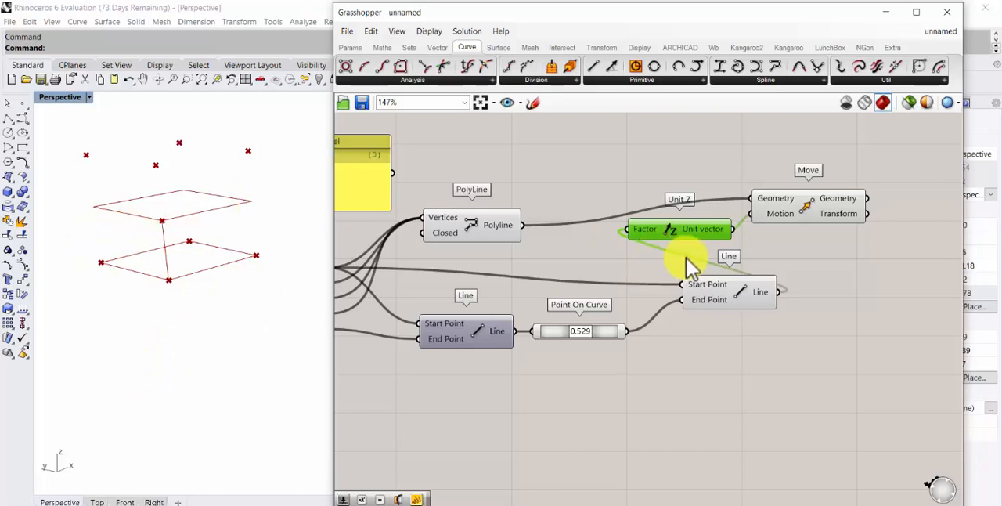
Rearrange the components: PolyLine above the second Line, the first Line and Point On Curve below them, and Move level with PolyLine
drag(802, 217, 820, 223)
drag(474, 226, 517, 199)
drag(728, 291, 555, 268)
drag(460, 341, 383, 361)
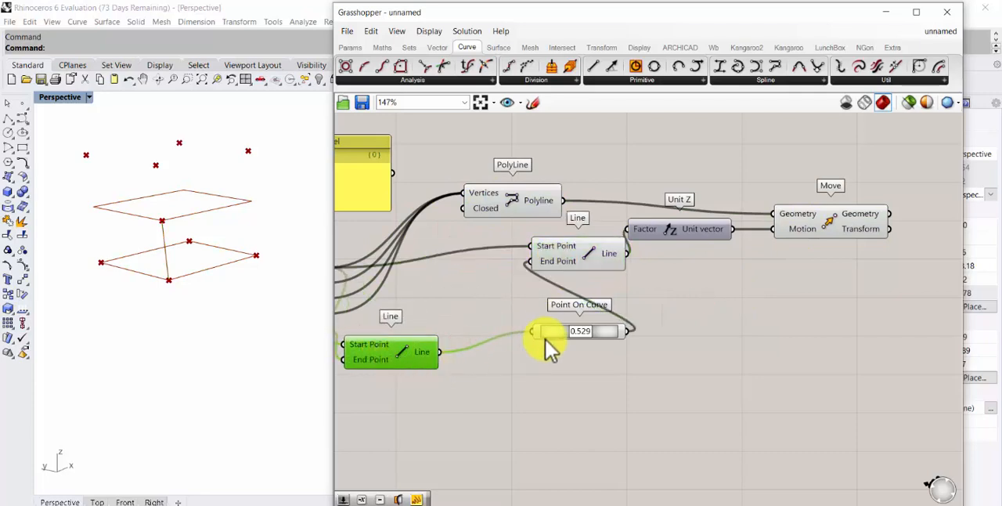
drag(551, 333, 477, 353)
drag(546, 257, 518, 267)
drag(511, 205, 509, 196)
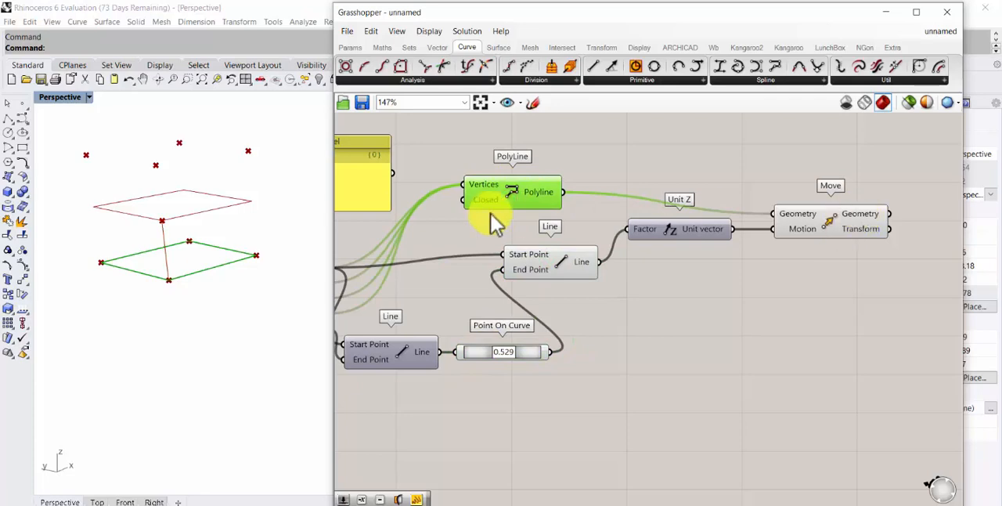
right_drag(458, 243, 553, 217)
scroll(365, 242, down, 3)
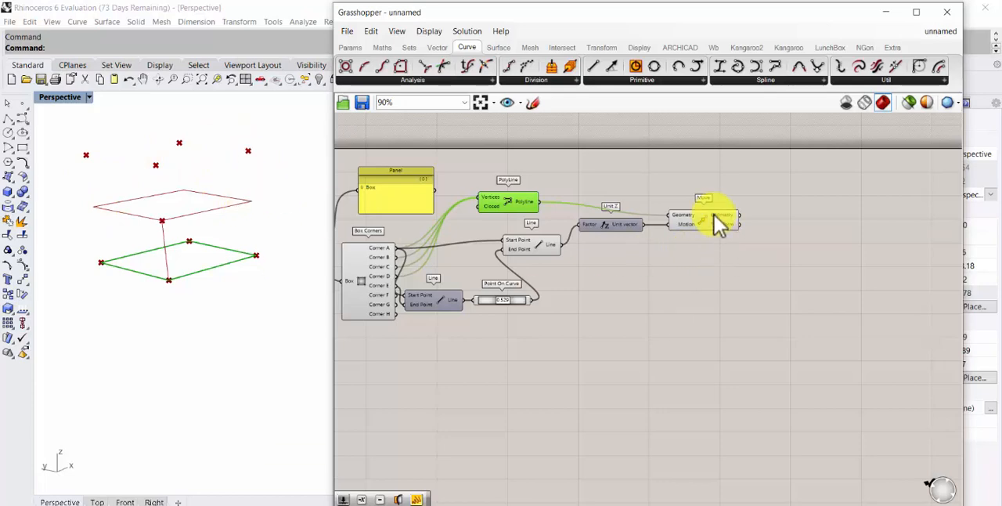
drag(714, 214, 732, 201)
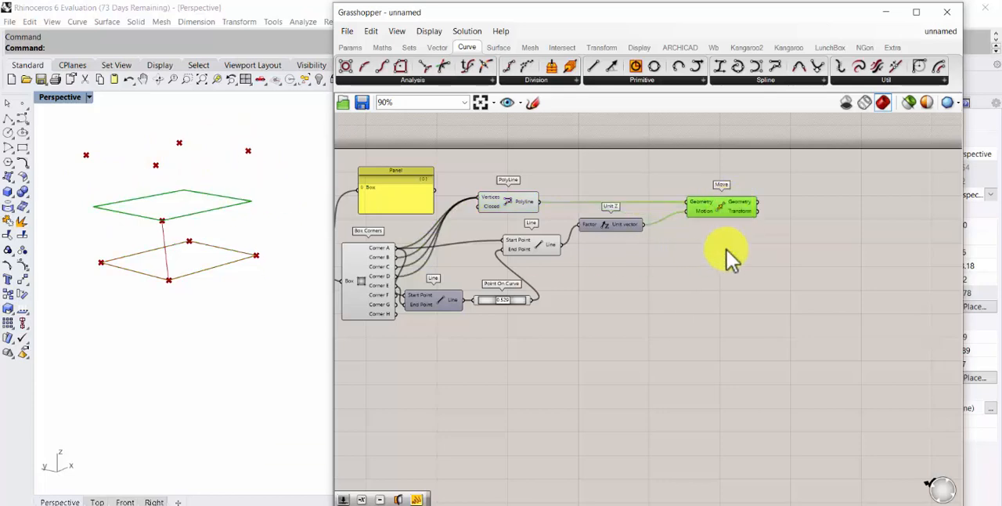
Add a Split Brep component to the canvas below the Move component
click(561, 47)
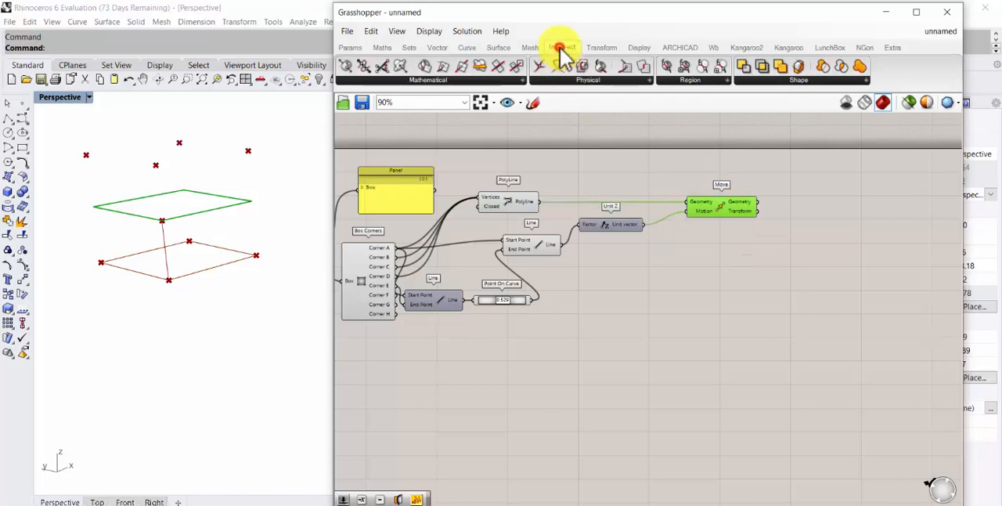
click(860, 79)
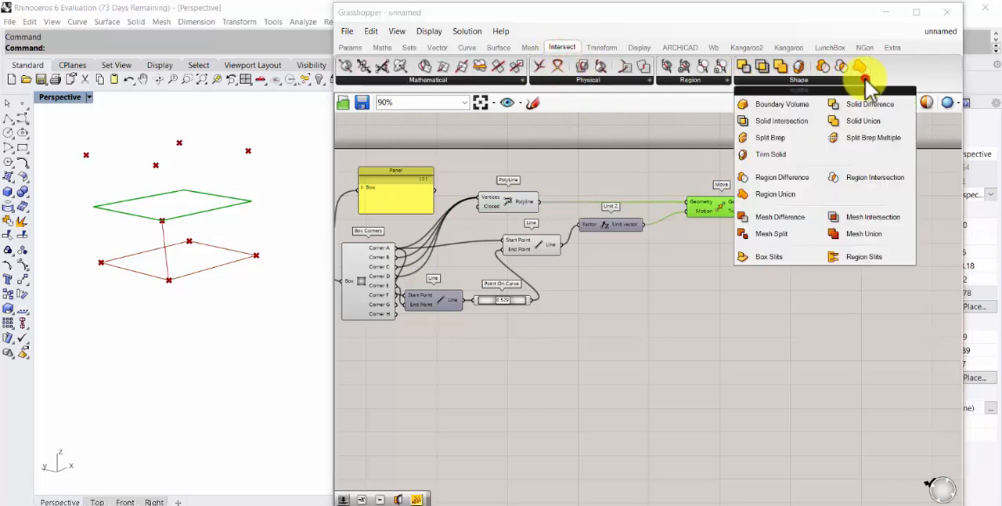
drag(775, 141, 781, 287)
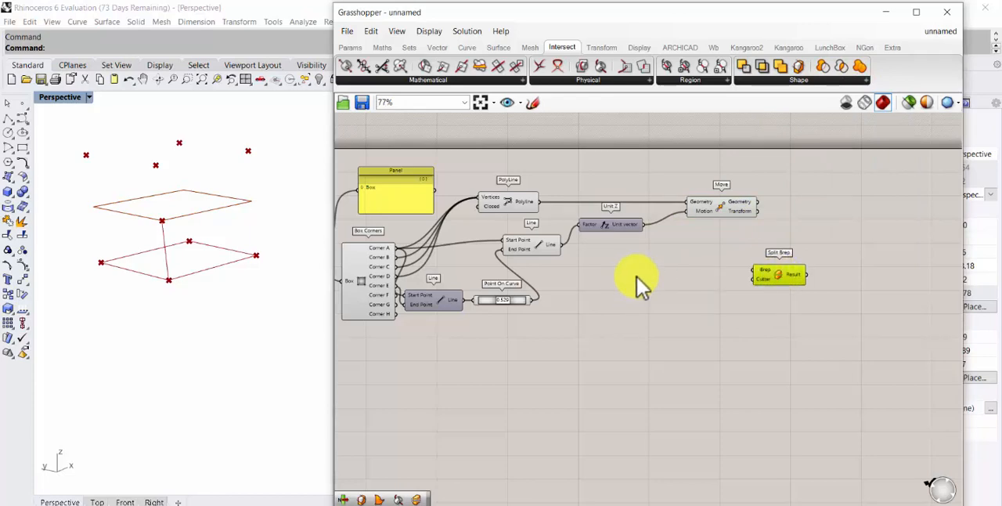
Connect the Center Box's Box output to the Split Brep's Brep input
scroll(643, 282, down, 3)
scroll(693, 286, up, 4)
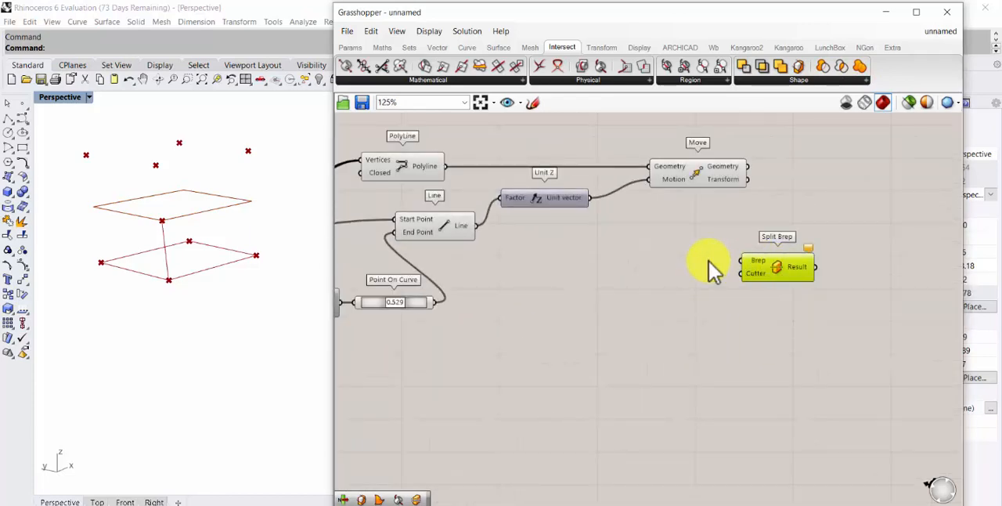
scroll(705, 269, down, 5)
scroll(428, 254, up, 3)
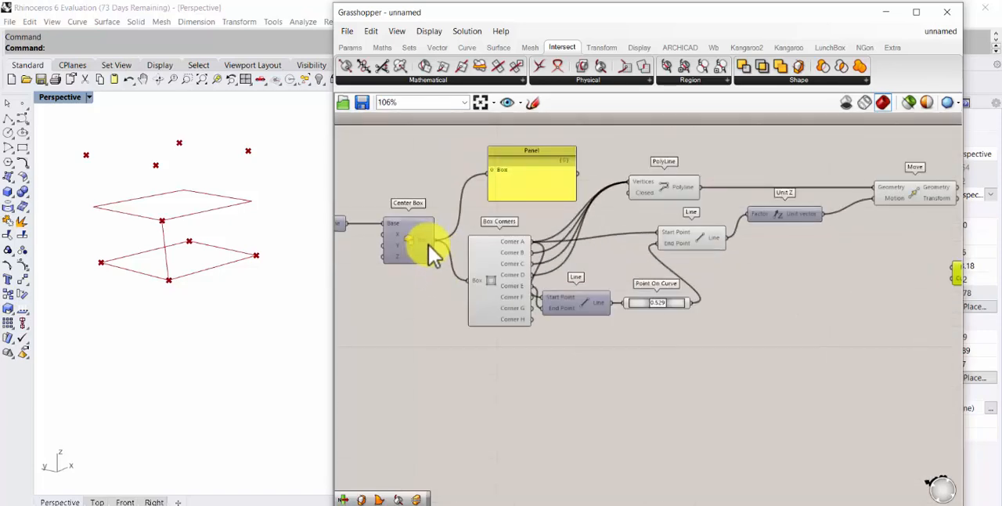
drag(435, 240, 952, 268)
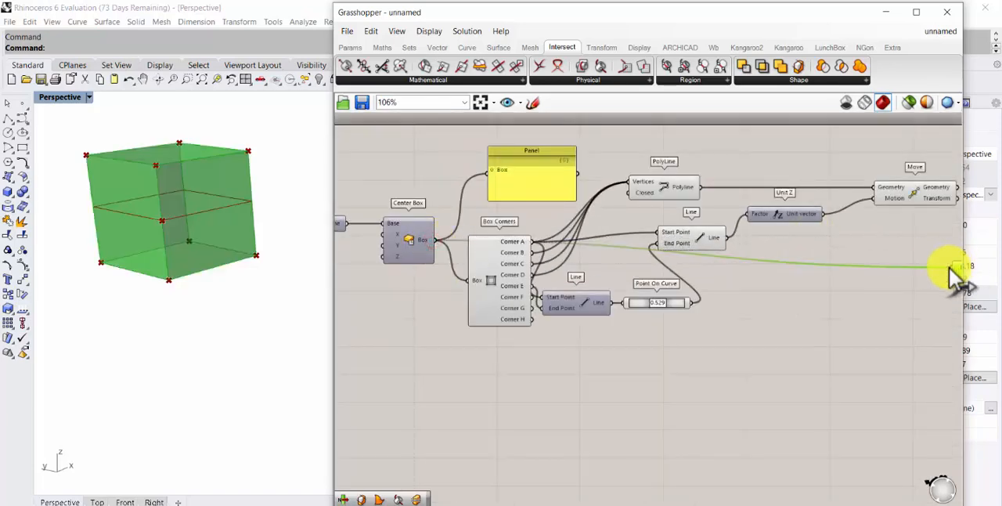
Place Split Brep beyond Move, connect Move's Geometry output to its Cutter input, and lower the Move component slightly
right_drag(817, 254, 599, 266)
drag(767, 274, 828, 208)
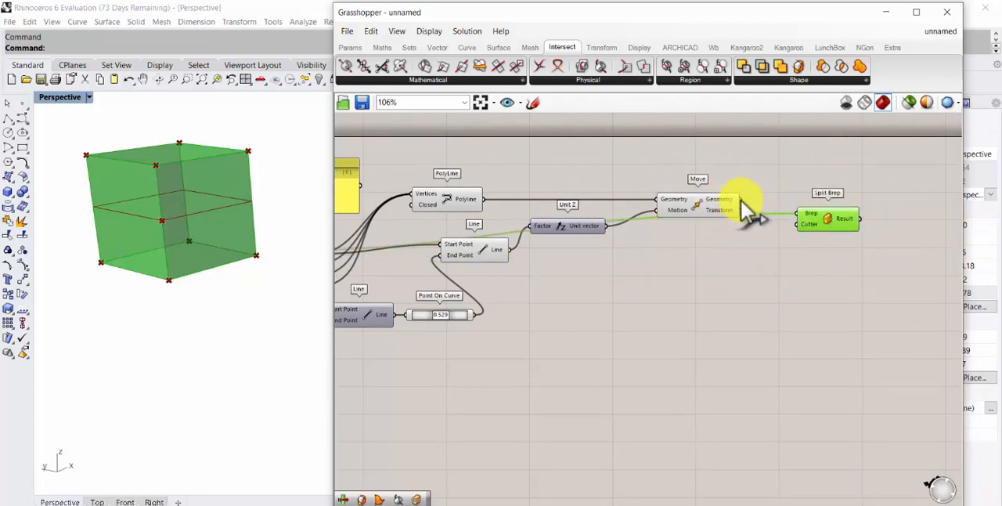
drag(742, 201, 801, 209)
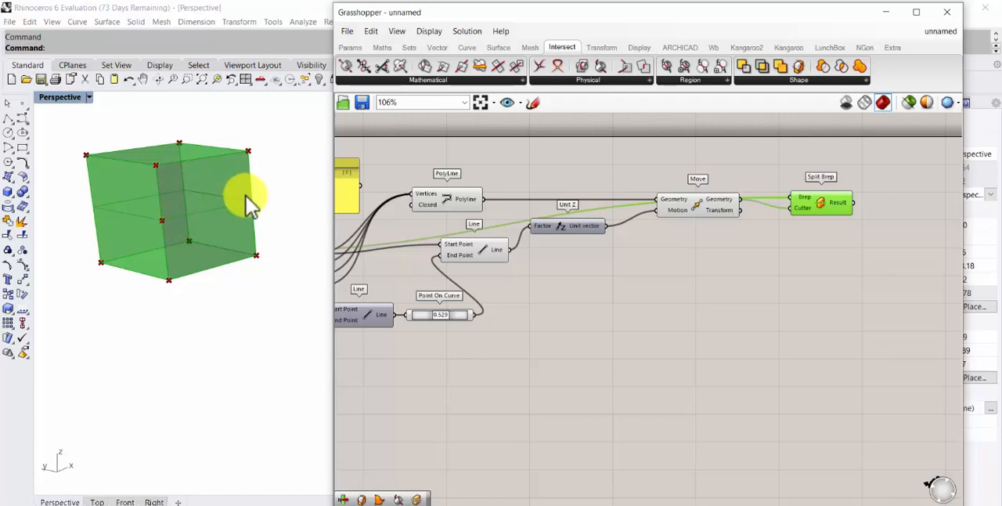
drag(707, 208, 696, 235)
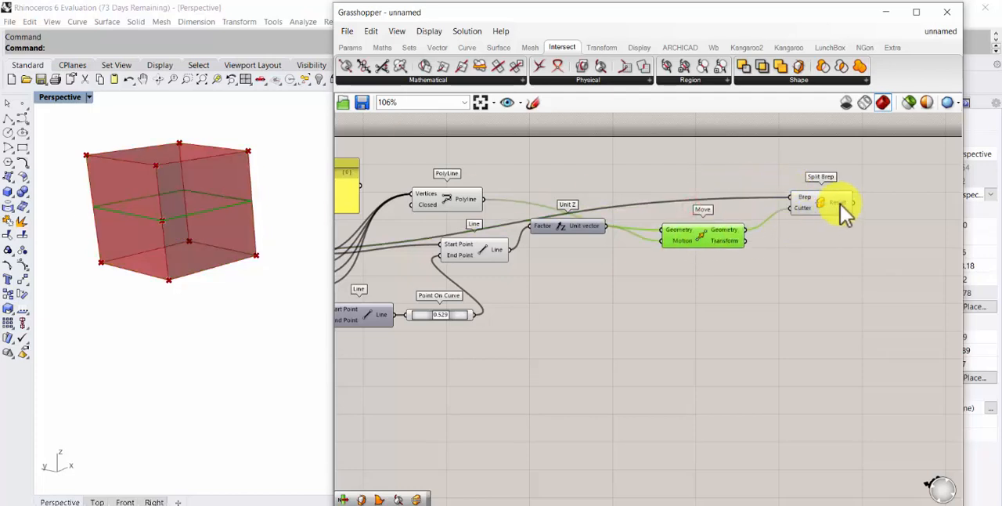
Add a Panel above and beyond Split Brep and connect the Split Brep Result output to it
right_drag(822, 247, 596, 292)
click(354, 49)
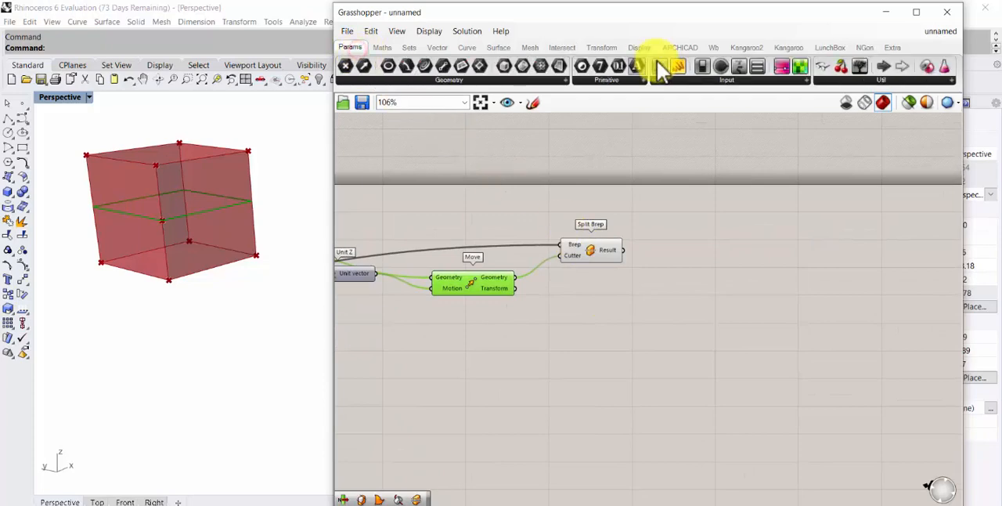
drag(683, 67, 759, 188)
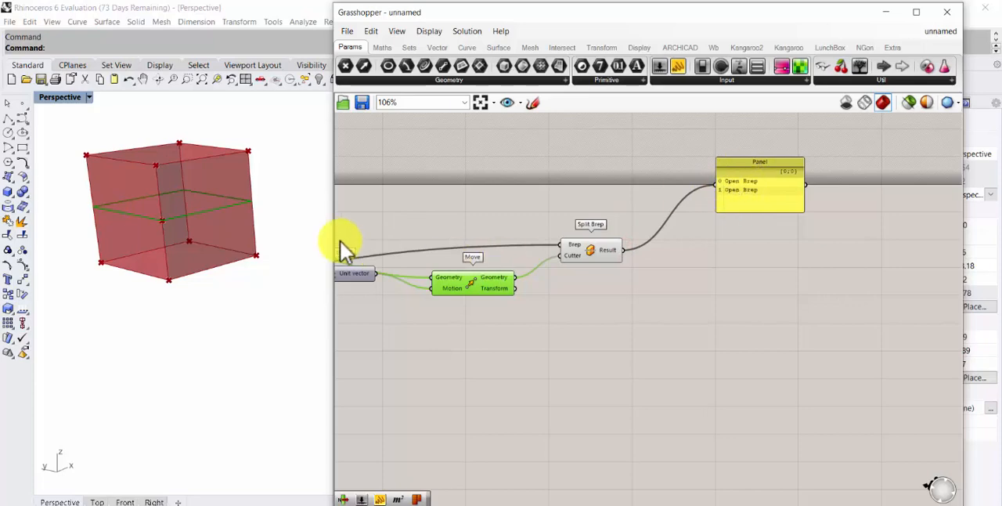
Add a List Item component, connect Split Brep's Result to its List input, and place it below the Panel
double_click(674, 282)
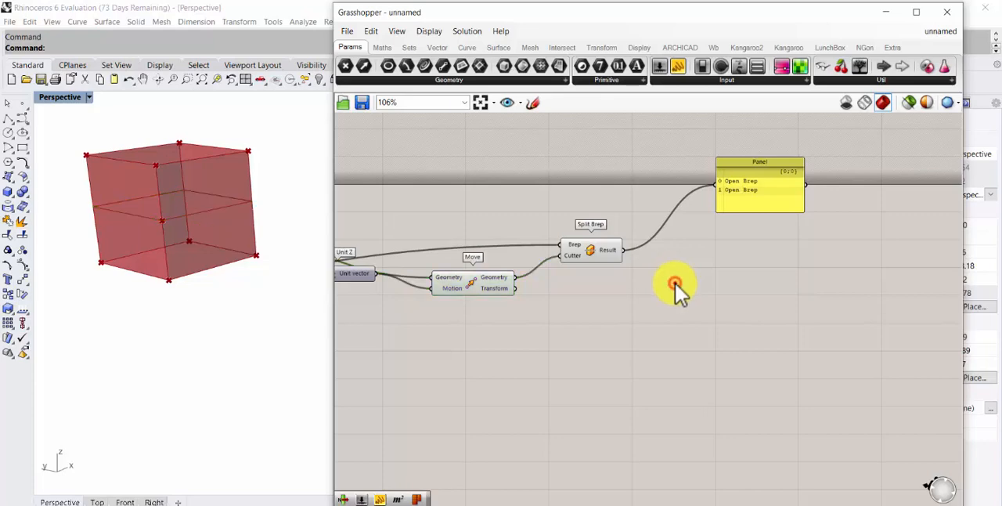
text(list)
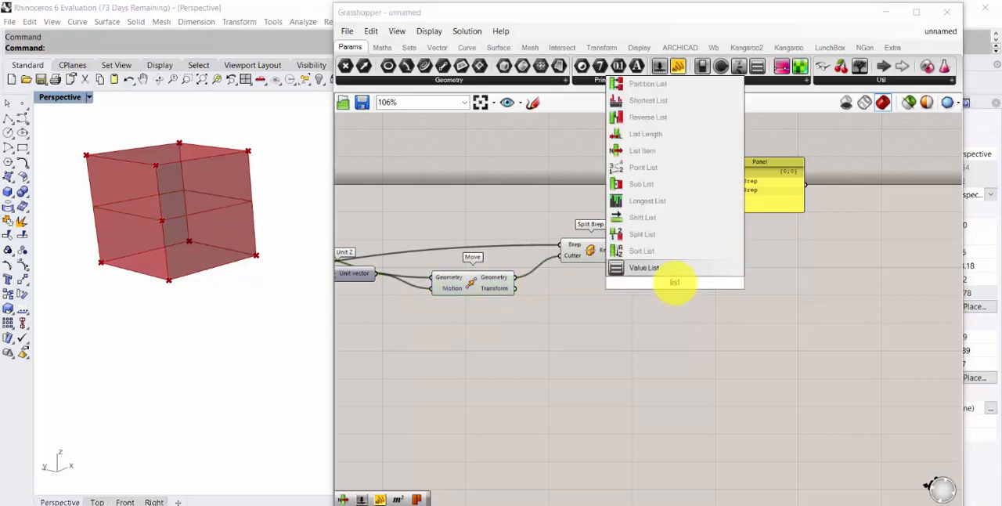
click(651, 150)
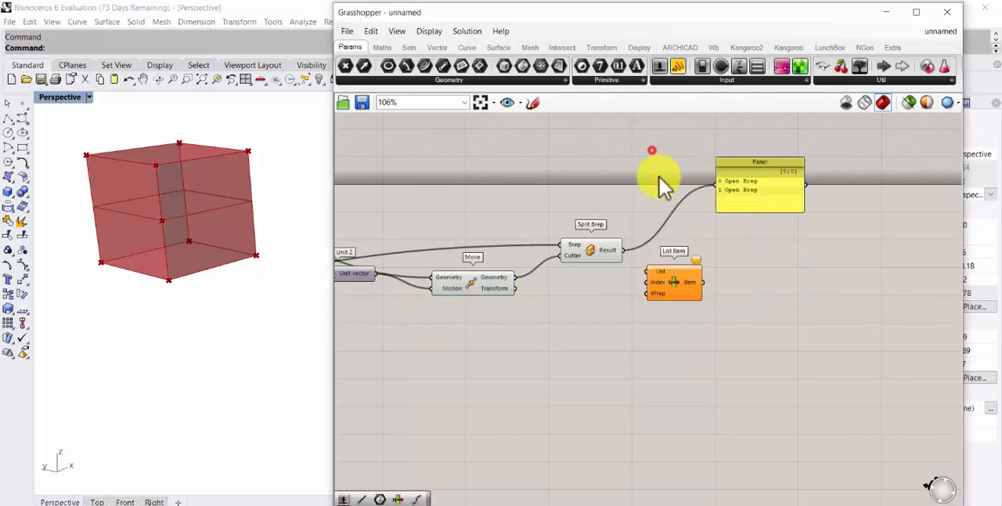
drag(632, 258, 671, 279)
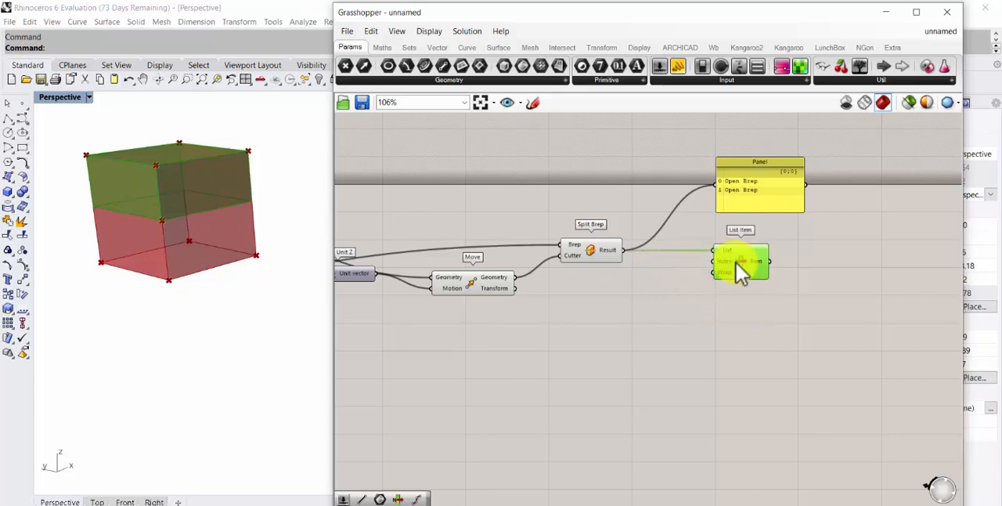
Add a Number Slider set to 1, connect it to the List Item's Index input, and select List Item to highlight its brep
double_click(652, 358)
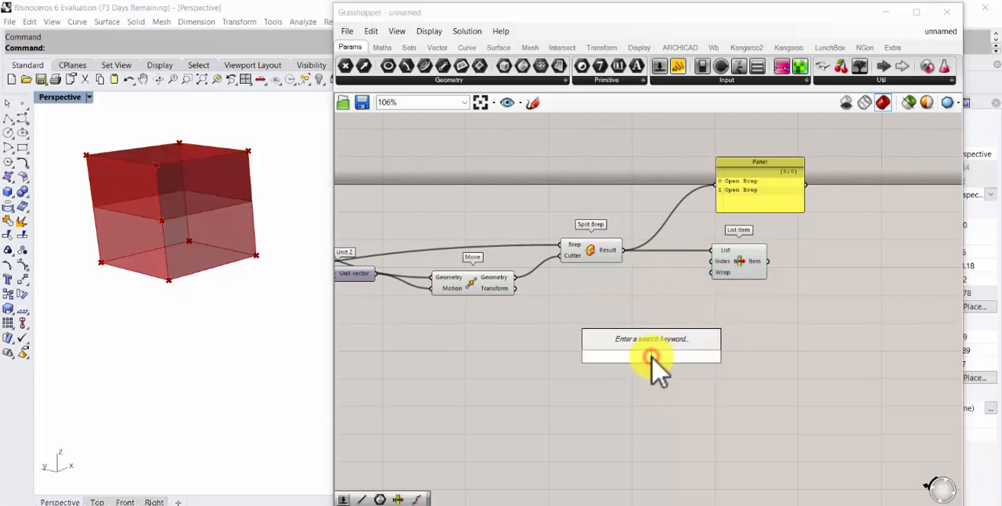
text(1)
key(Return)
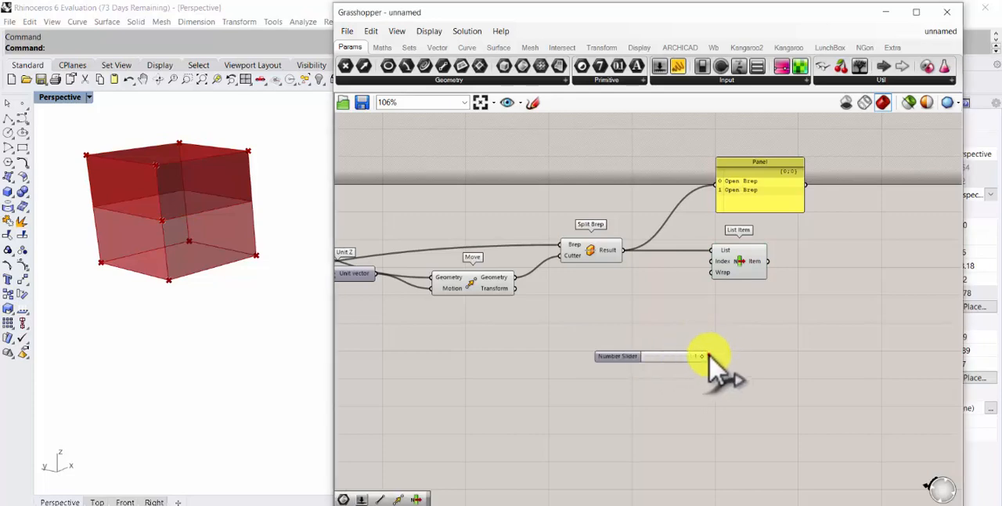
drag(707, 356, 714, 266)
click(747, 274)
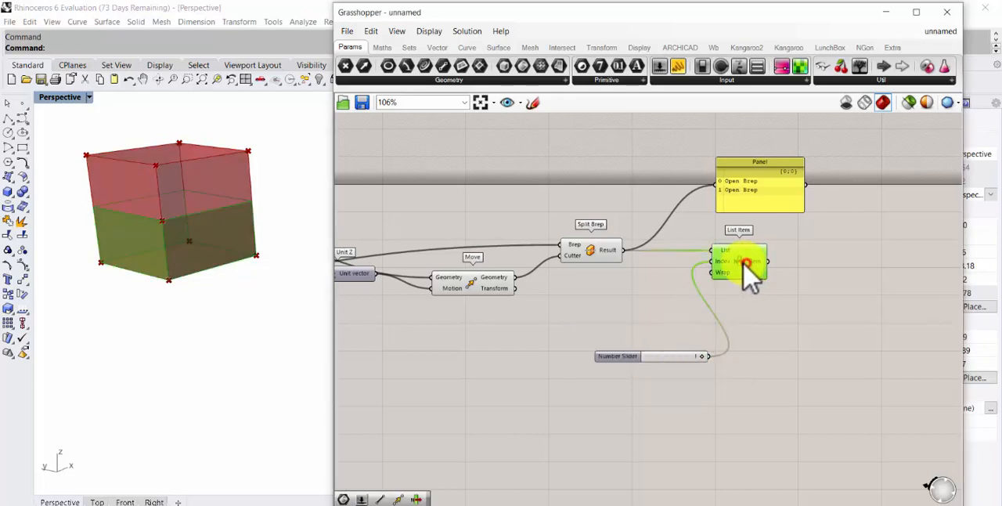
scroll(593, 303, down, 3)
right_drag(640, 309, 708, 305)
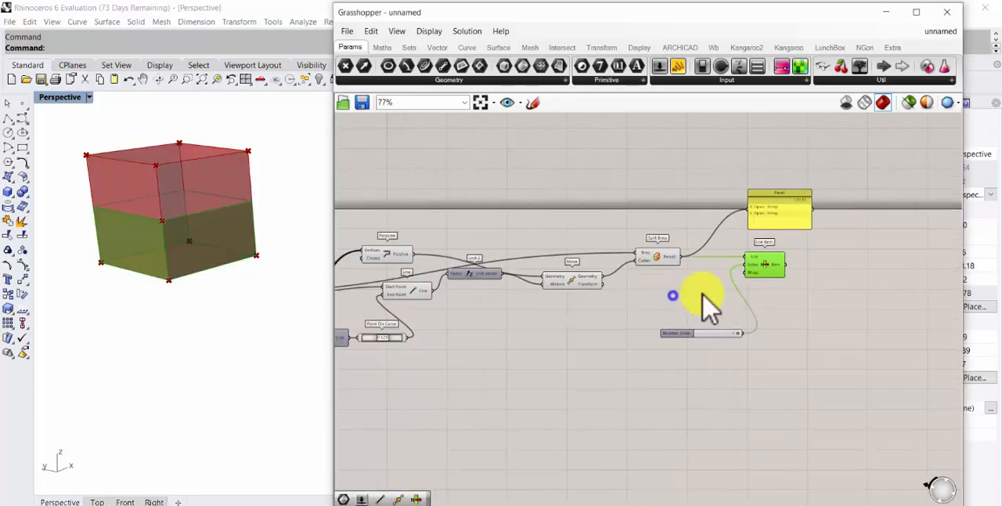
right_drag(577, 313, 689, 293)
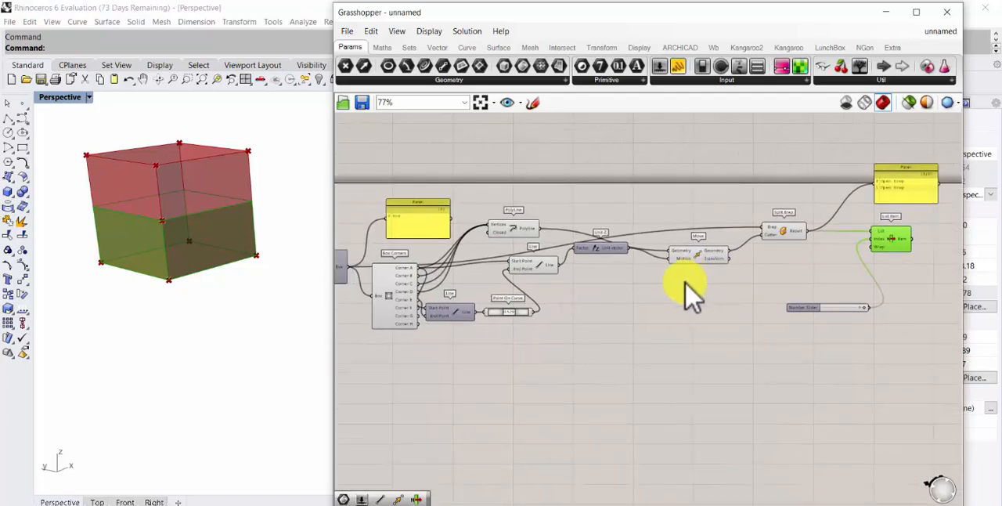
scroll(685, 295, down, 3)
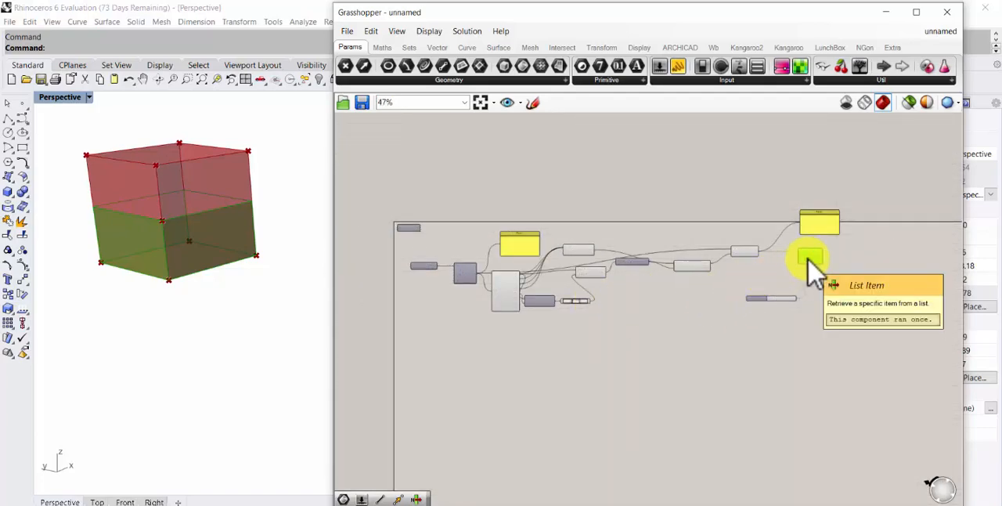